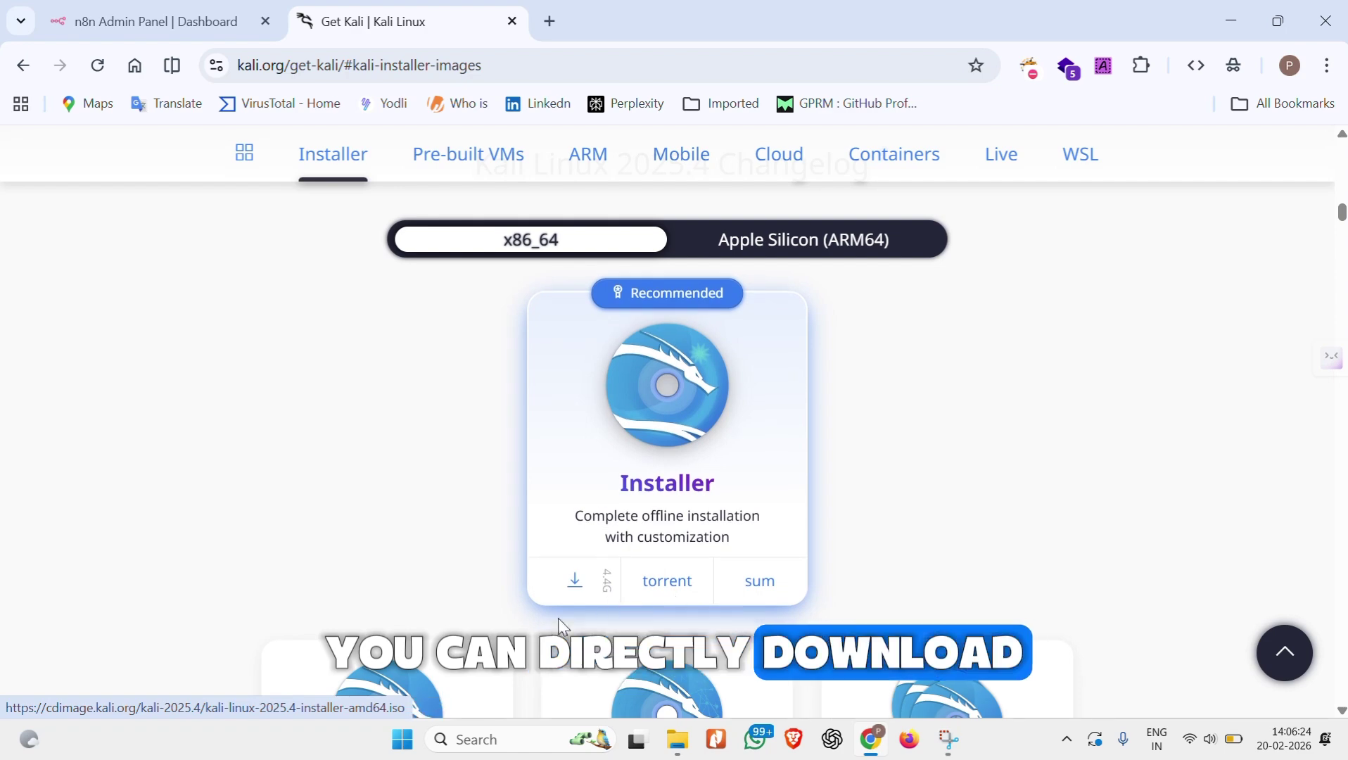
# Step: Bring up the Kali ISO search results, then launch Oracle VirtualBox through Windows search ('virt')
pyautogui.click(685, 754)
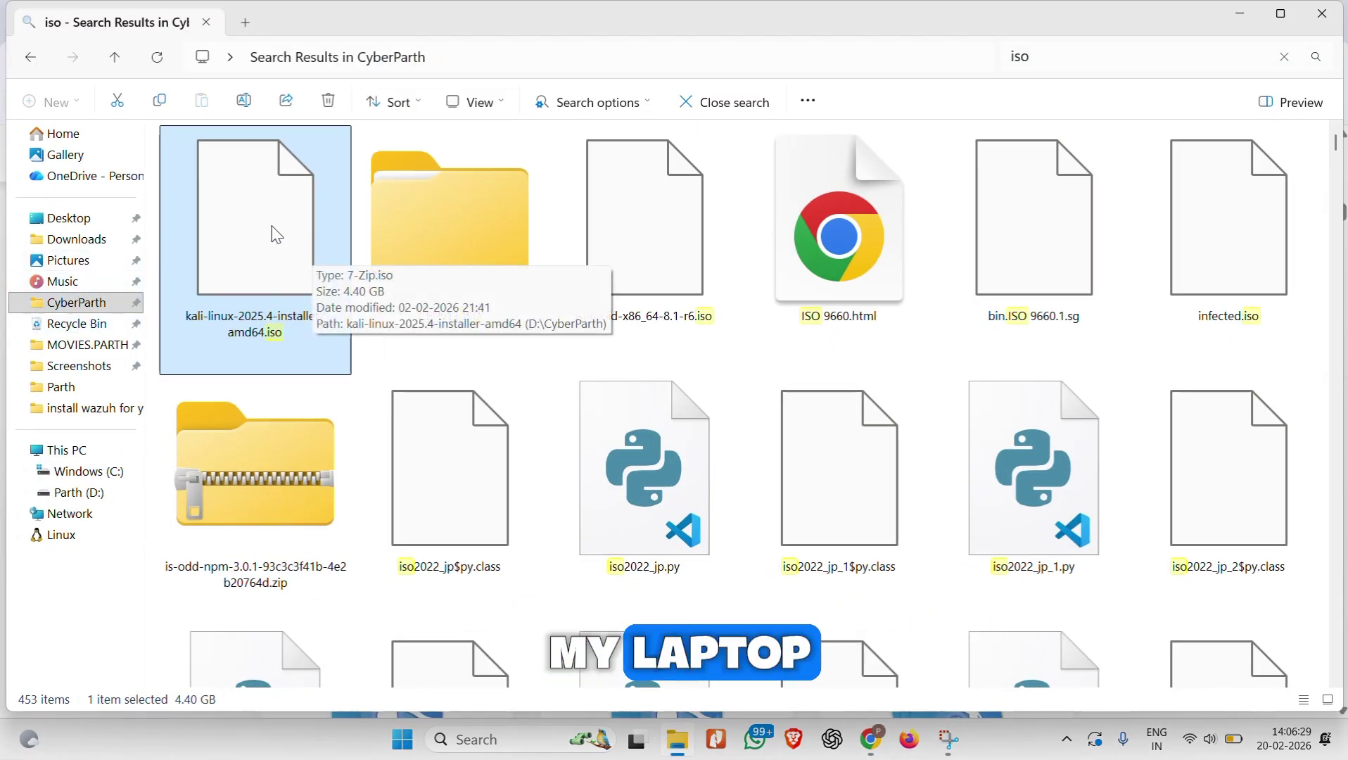
pyautogui.press('super')
pyautogui.write('virt')
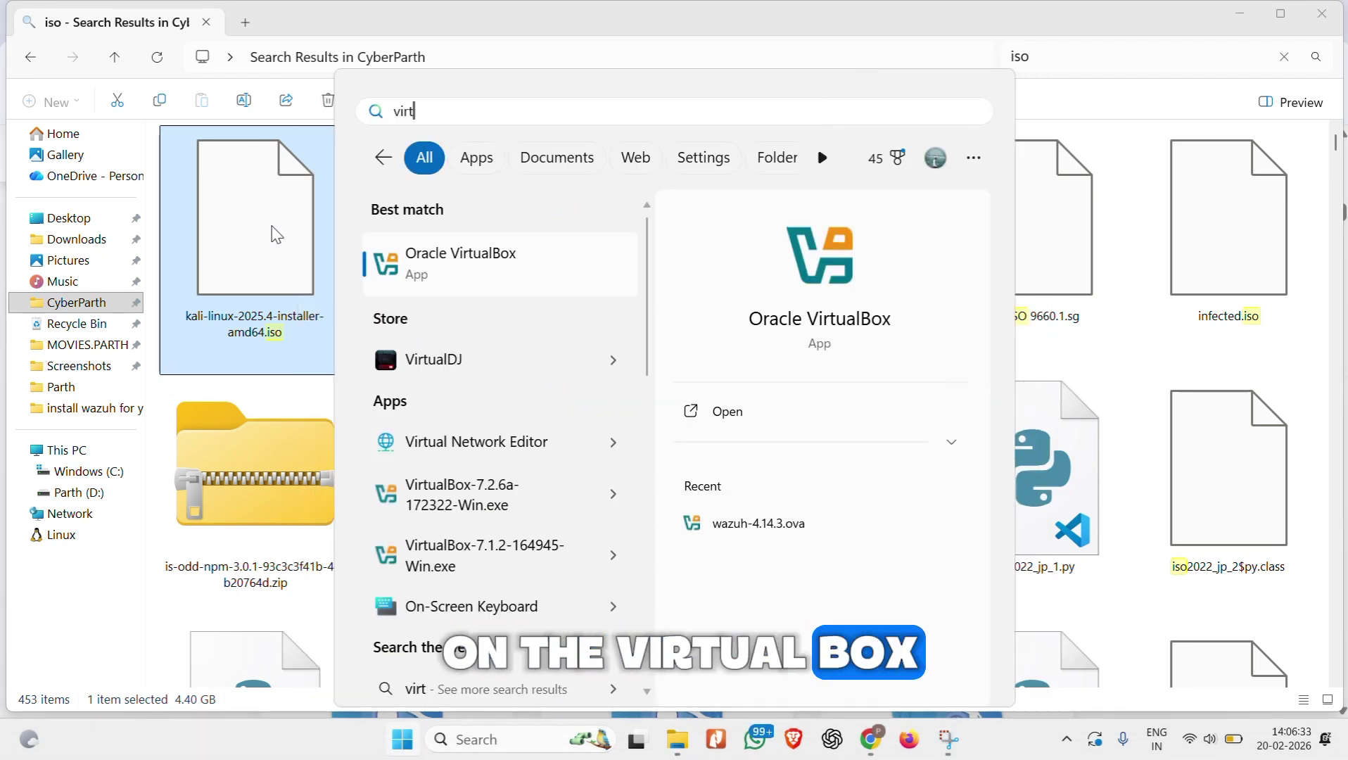
pyautogui.press('Return')
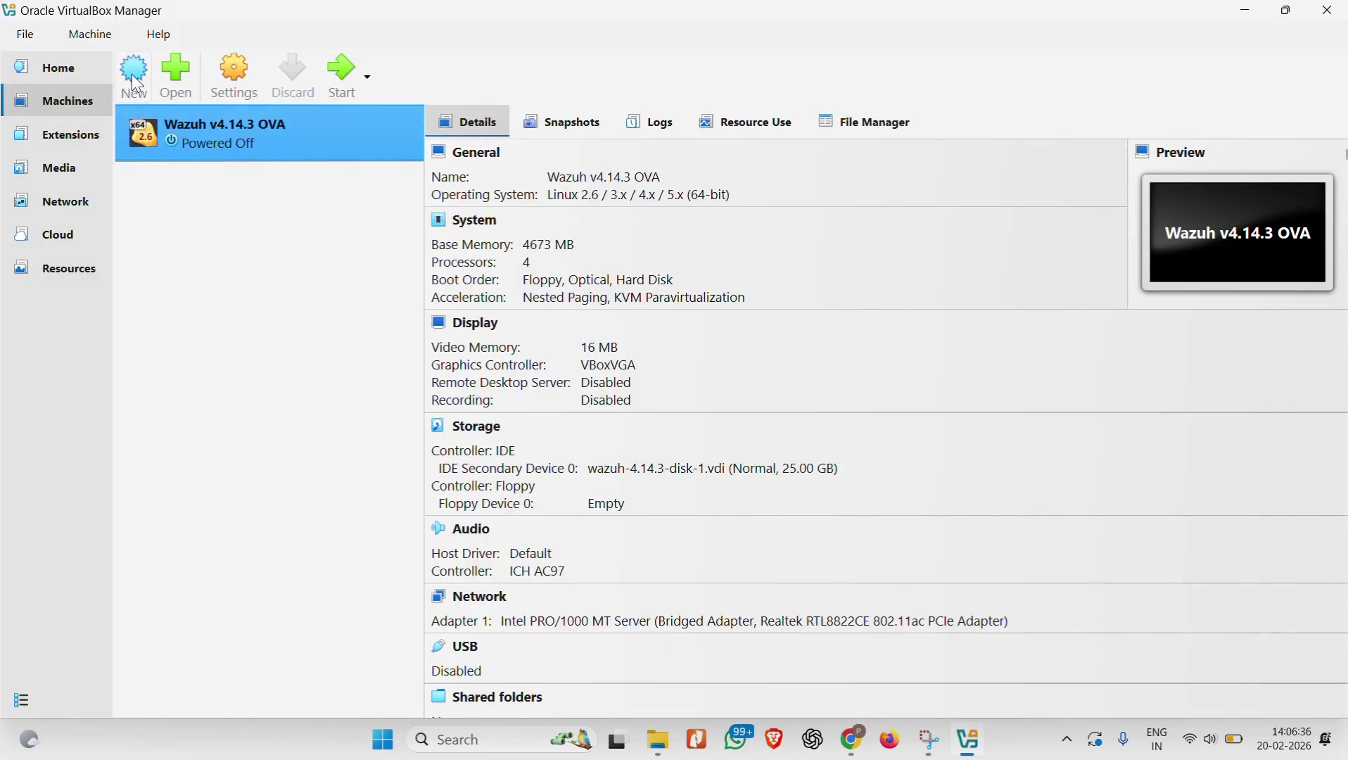
# Step: Start a new virtual machine named kali1
pyautogui.click(131, 74)
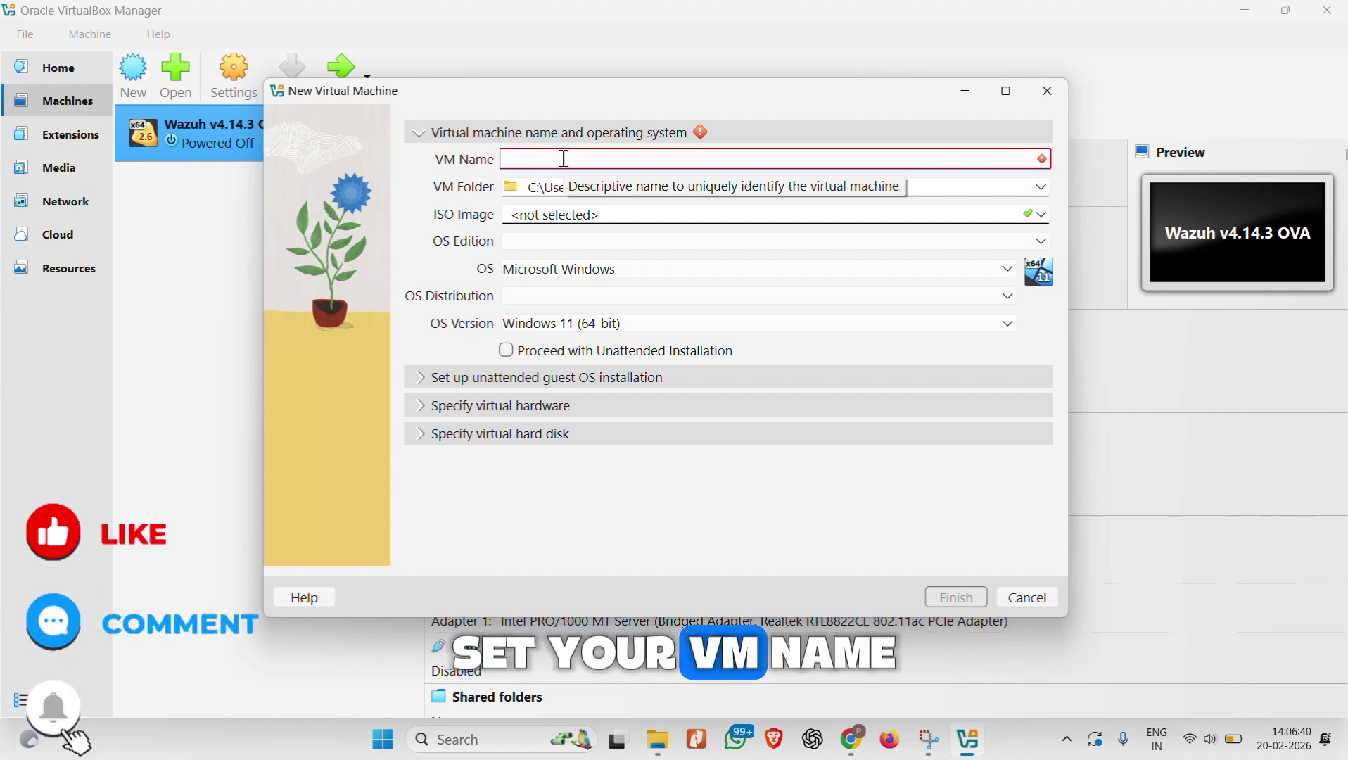
pyautogui.write('kaliq')
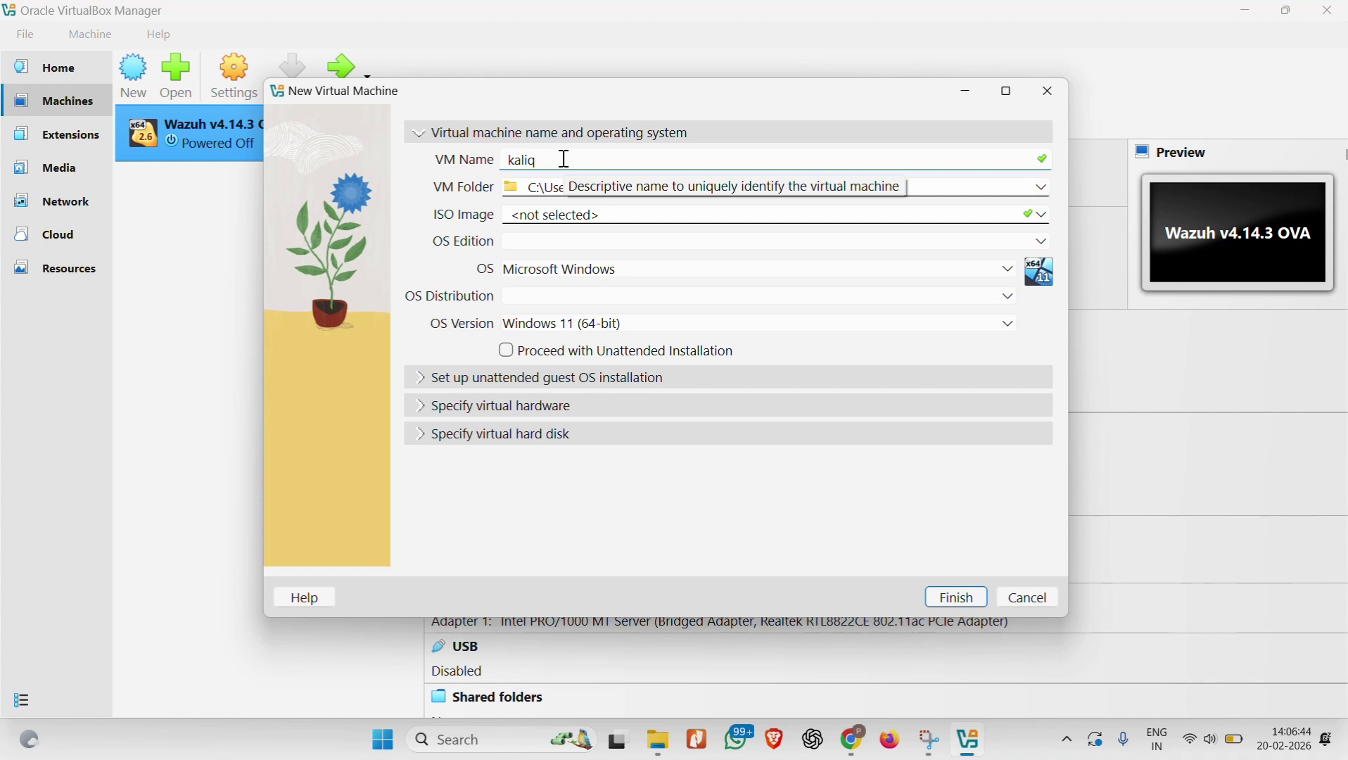
pyautogui.press('BackSpace')
pyautogui.write('1')
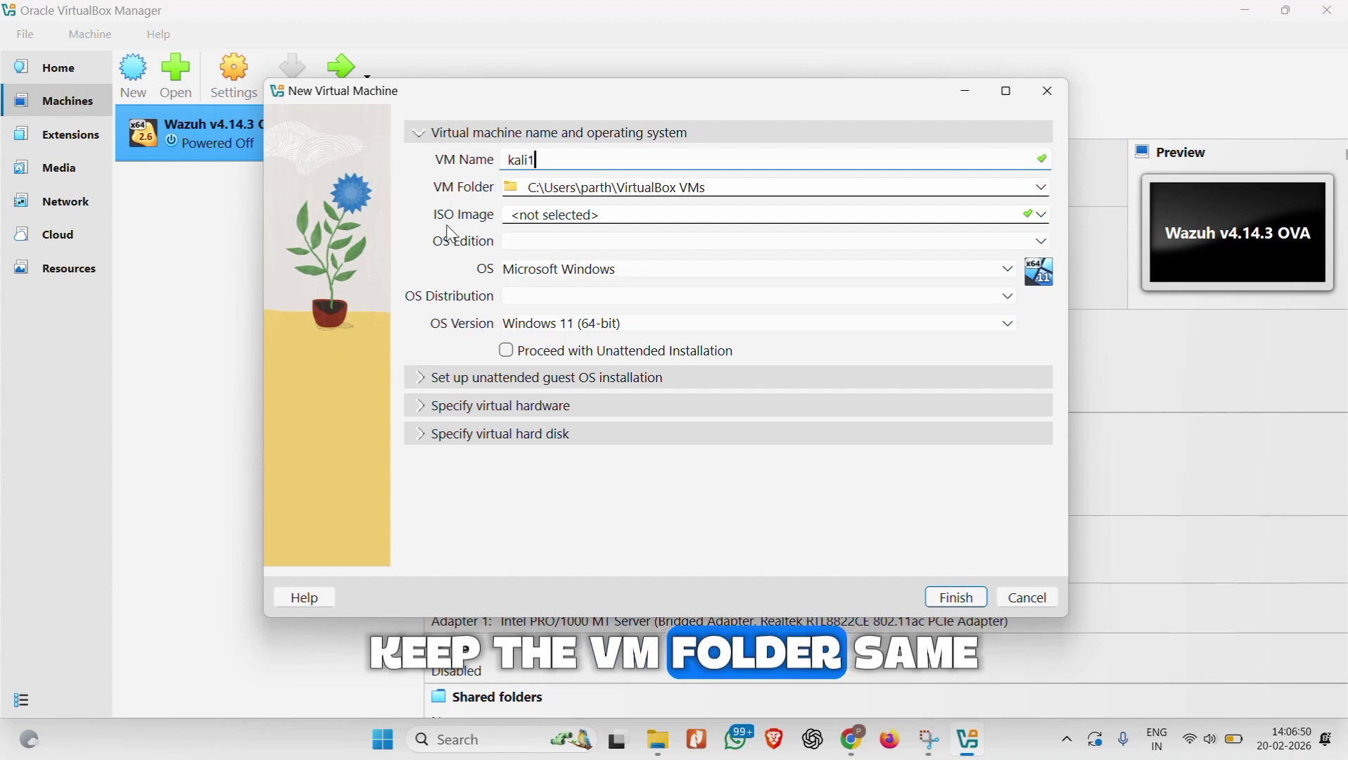
# Step: Select the Kali 2025.4 installer file as the VM's ISO image
pyautogui.click(1046, 215)
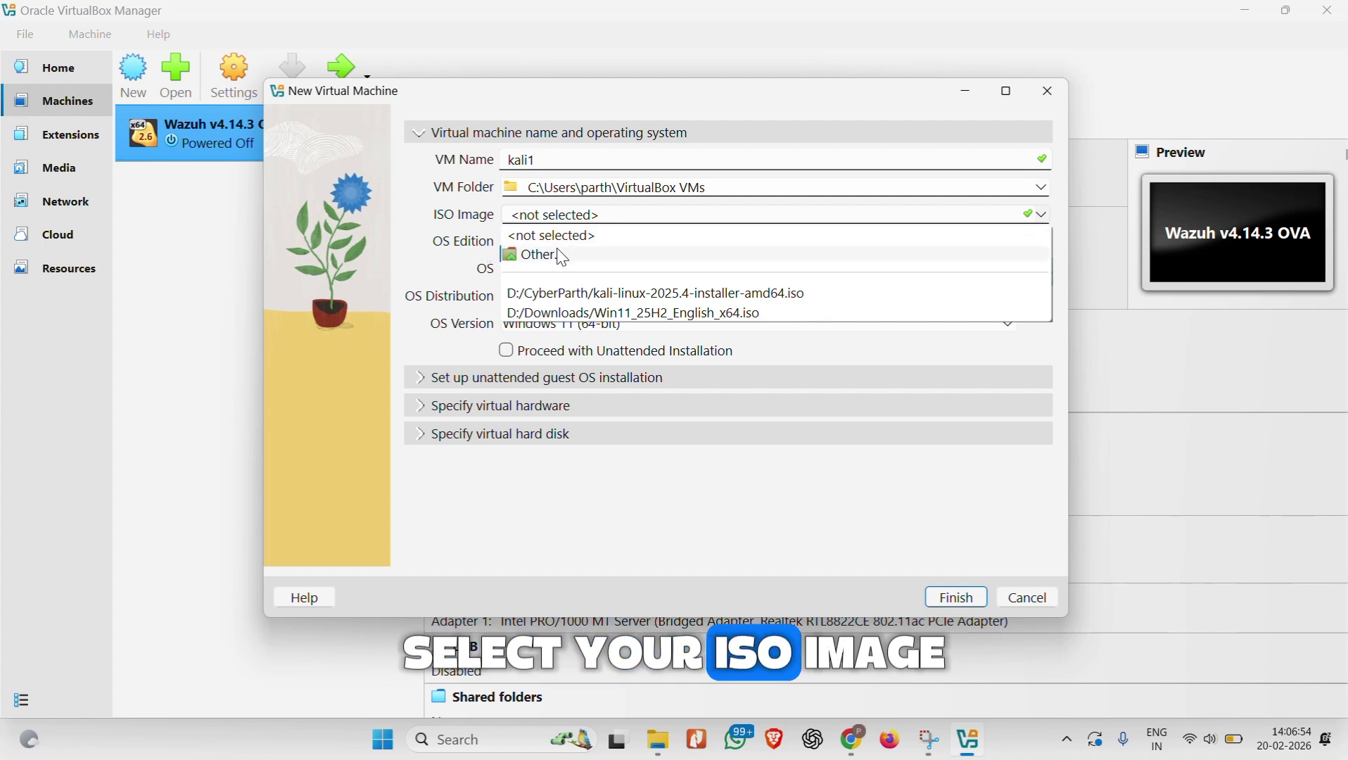
pyautogui.click(554, 255)
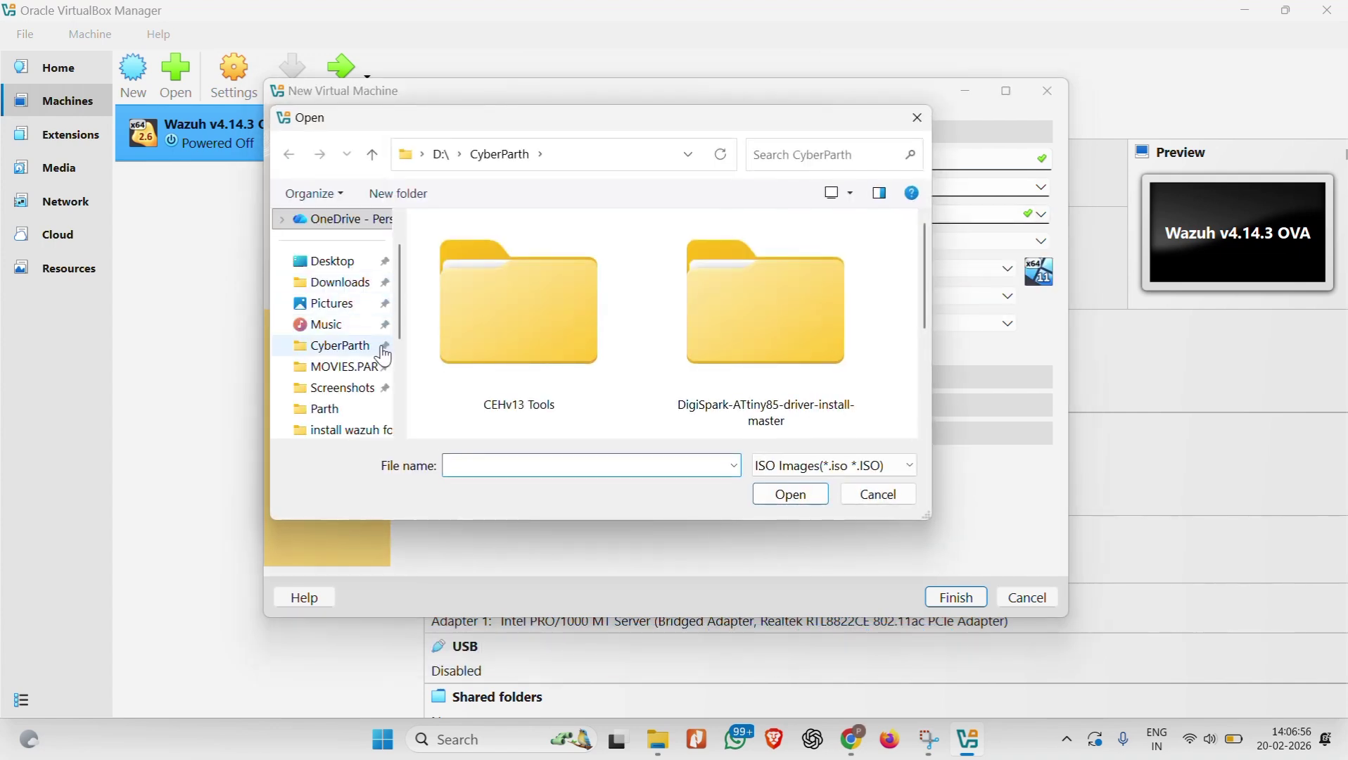
pyautogui.scroll(-3, 645, 343)
pyautogui.doubleClick(765, 331)
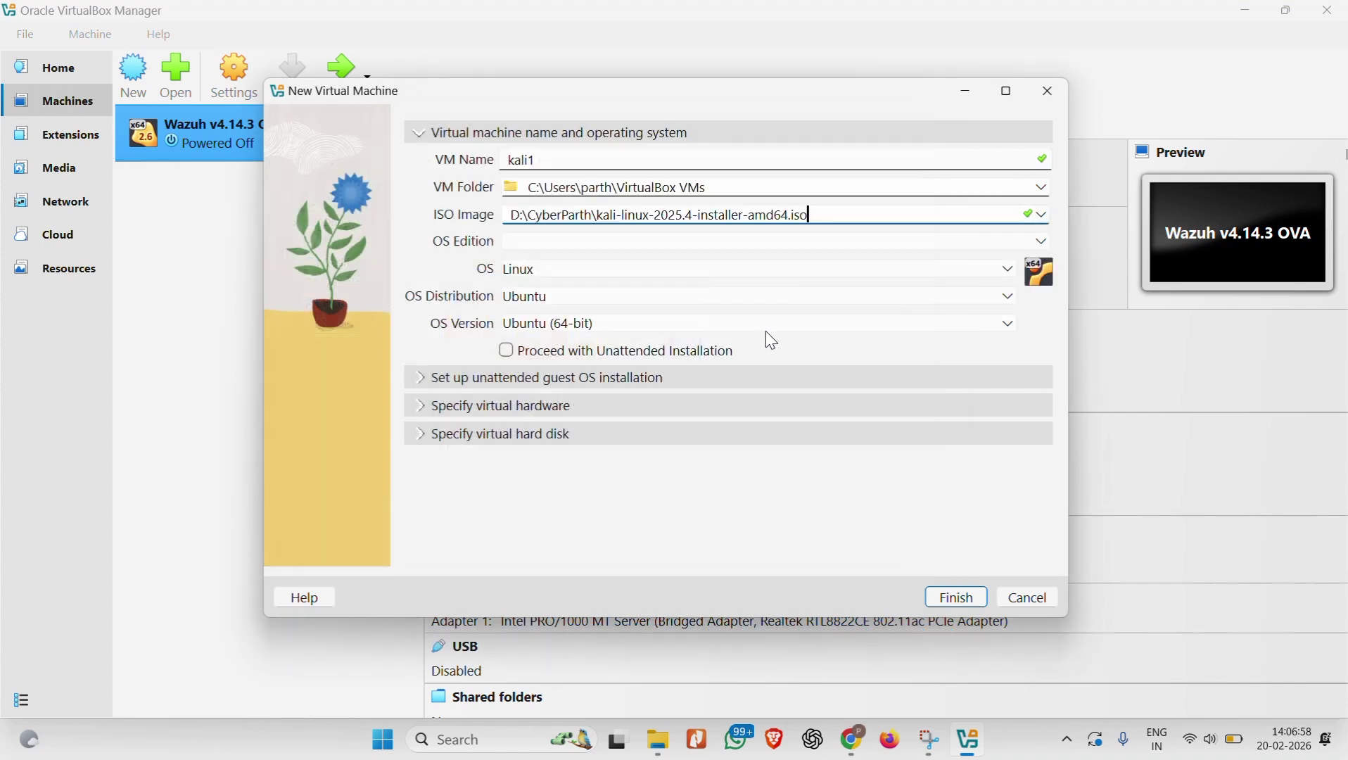
pyautogui.click(765, 331)
pyautogui.click(521, 254)
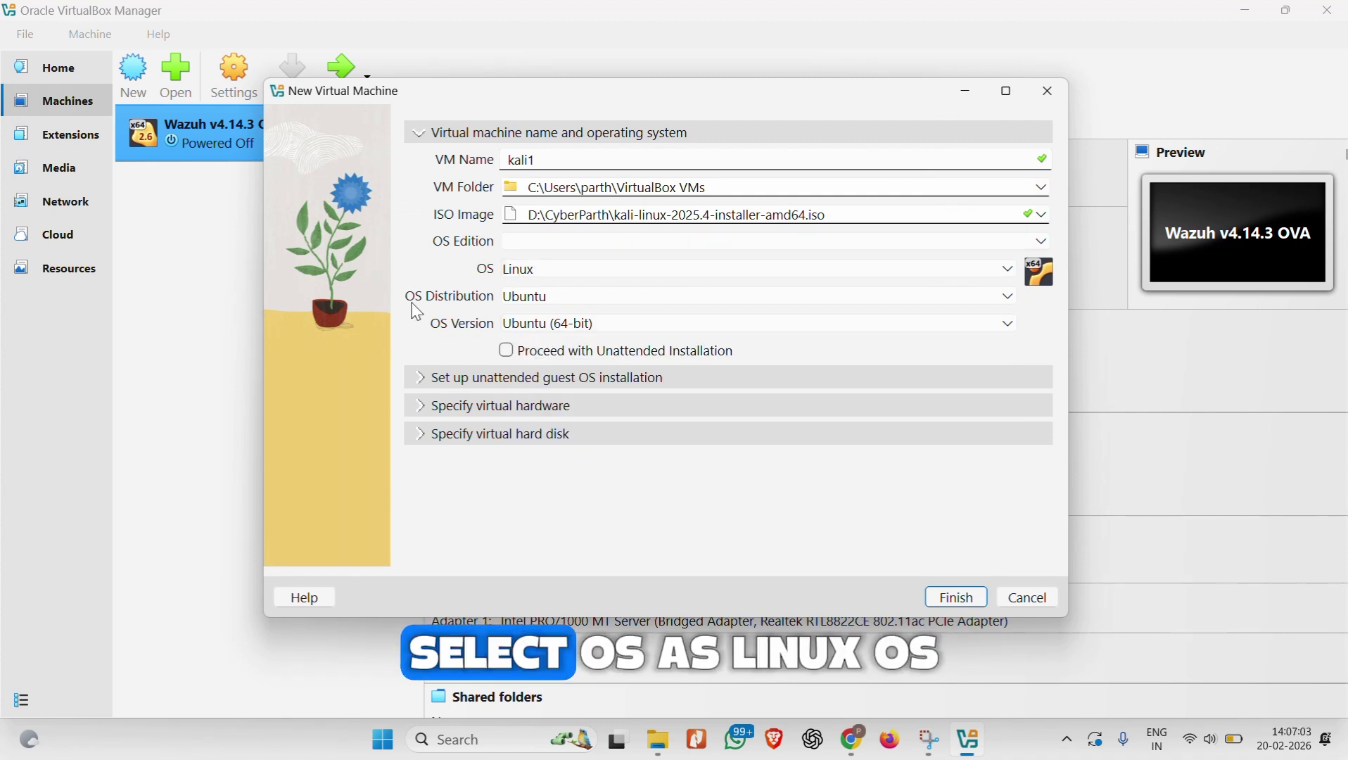
# Step: Set the OS distribution to Debian and expand the unattended guest installation settings
pyautogui.click(561, 304)
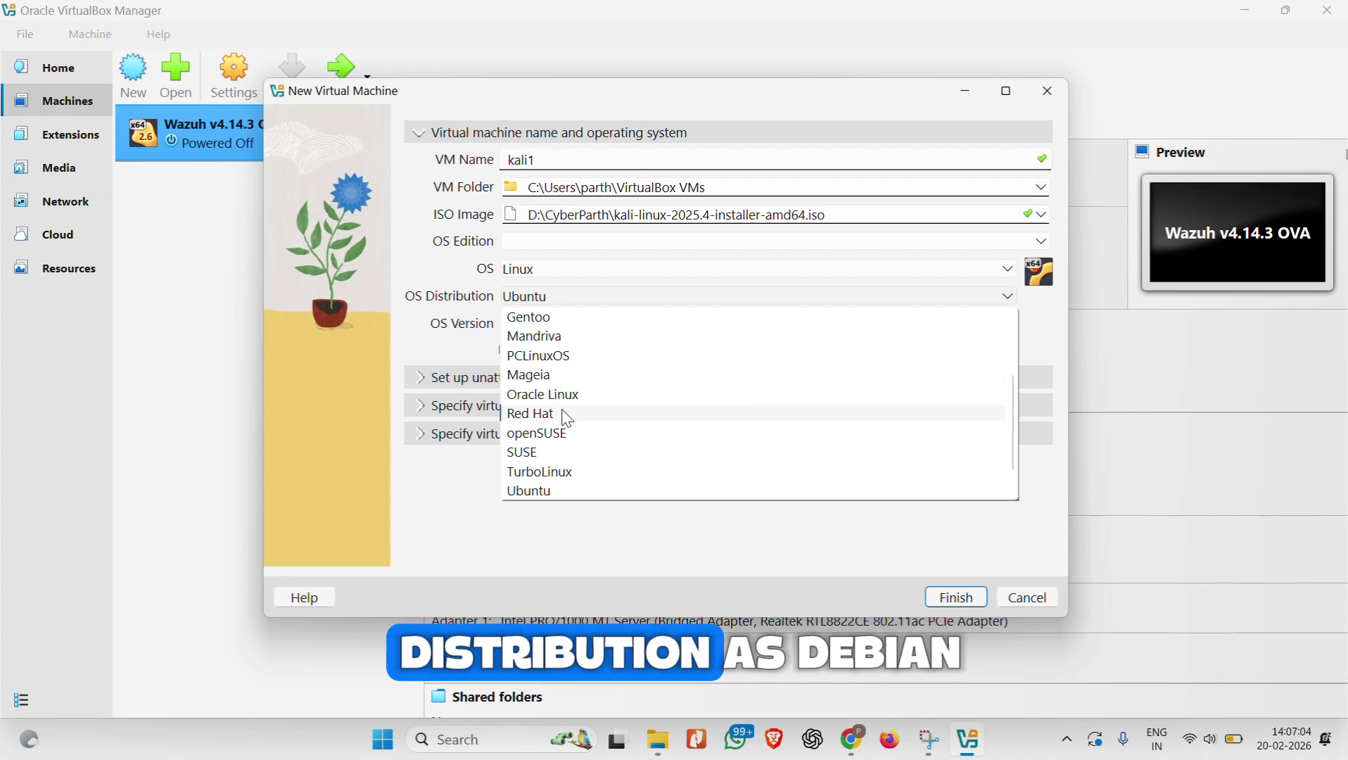
pyautogui.scroll(-1, 552, 382)
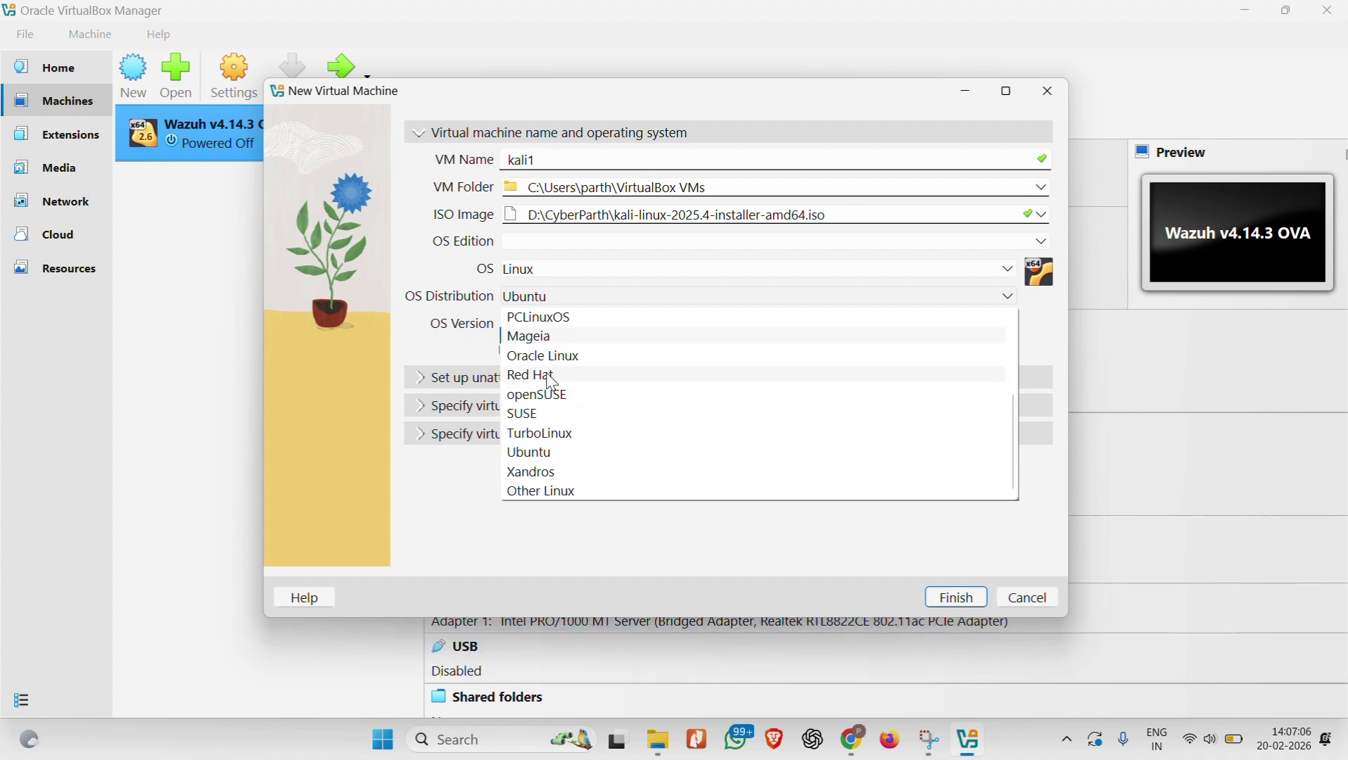
pyautogui.scroll(3, 552, 382)
pyautogui.click(547, 397)
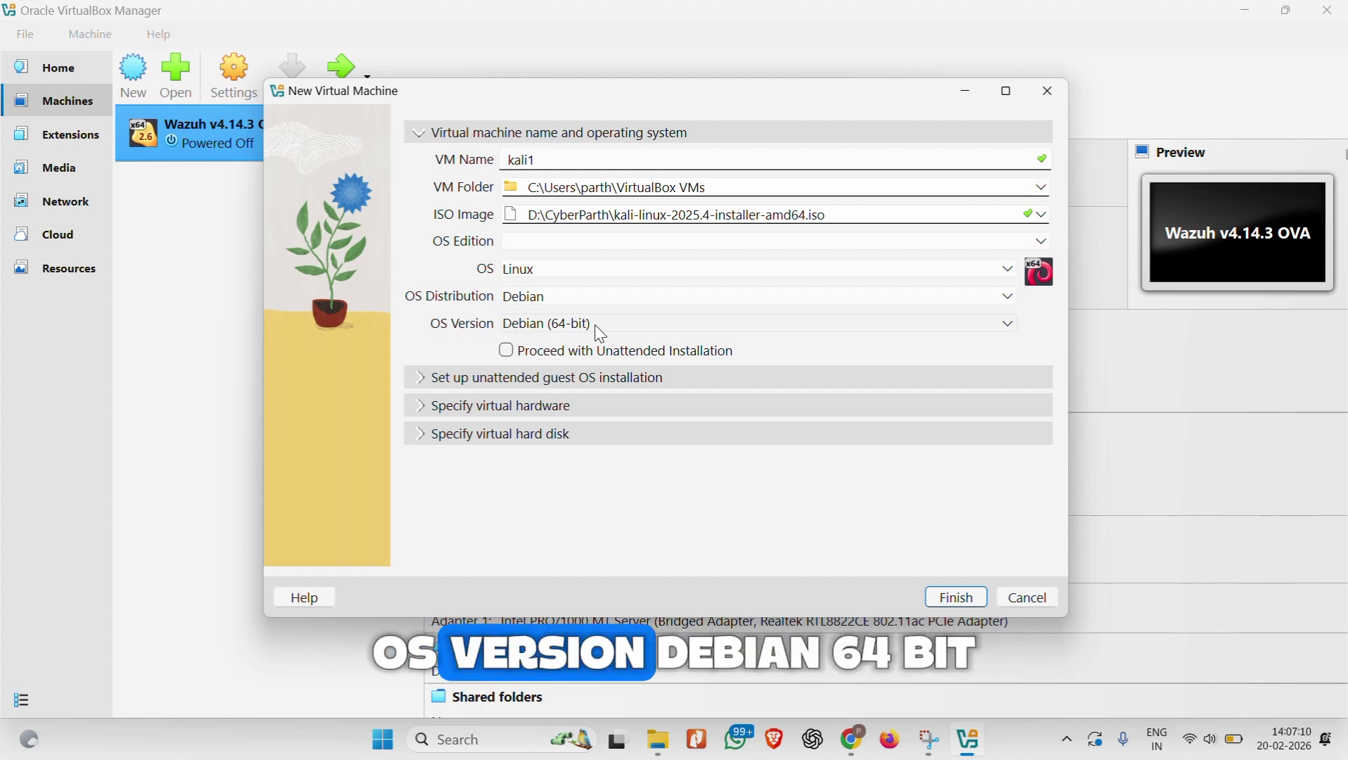
pyautogui.click(429, 379)
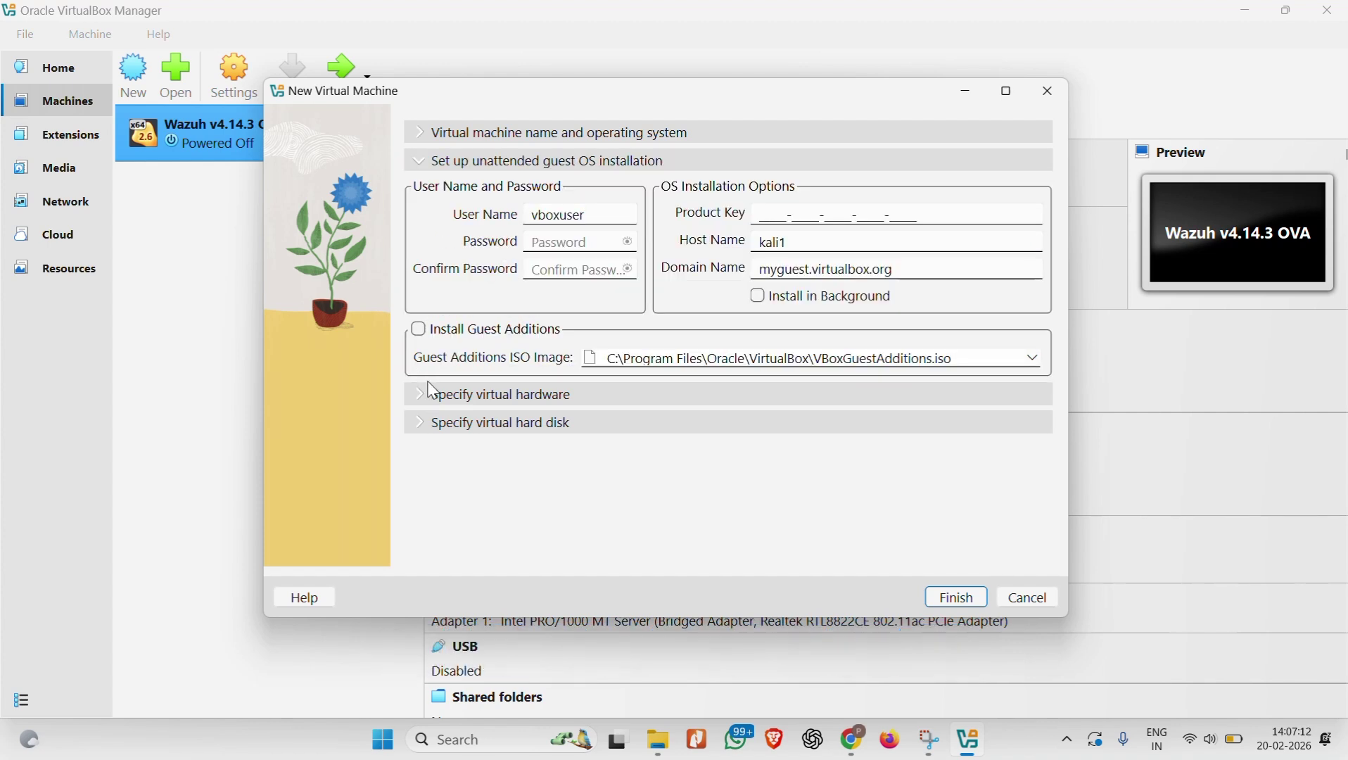
# Step: Give kali1 about 4600 MB base memory and 11 CPUs, then finish creating it
pyautogui.click(428, 398)
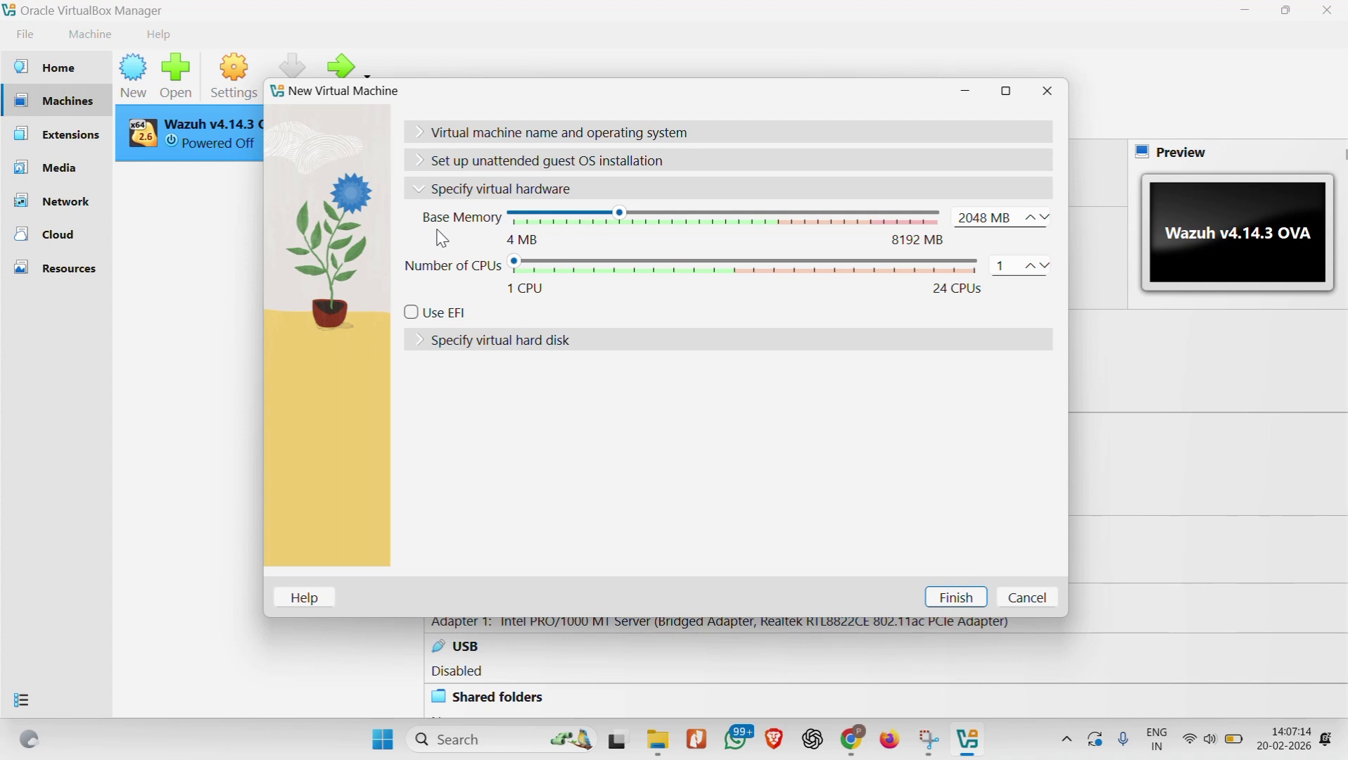
pyautogui.moveTo(621, 214); pyautogui.dragTo(758, 230)
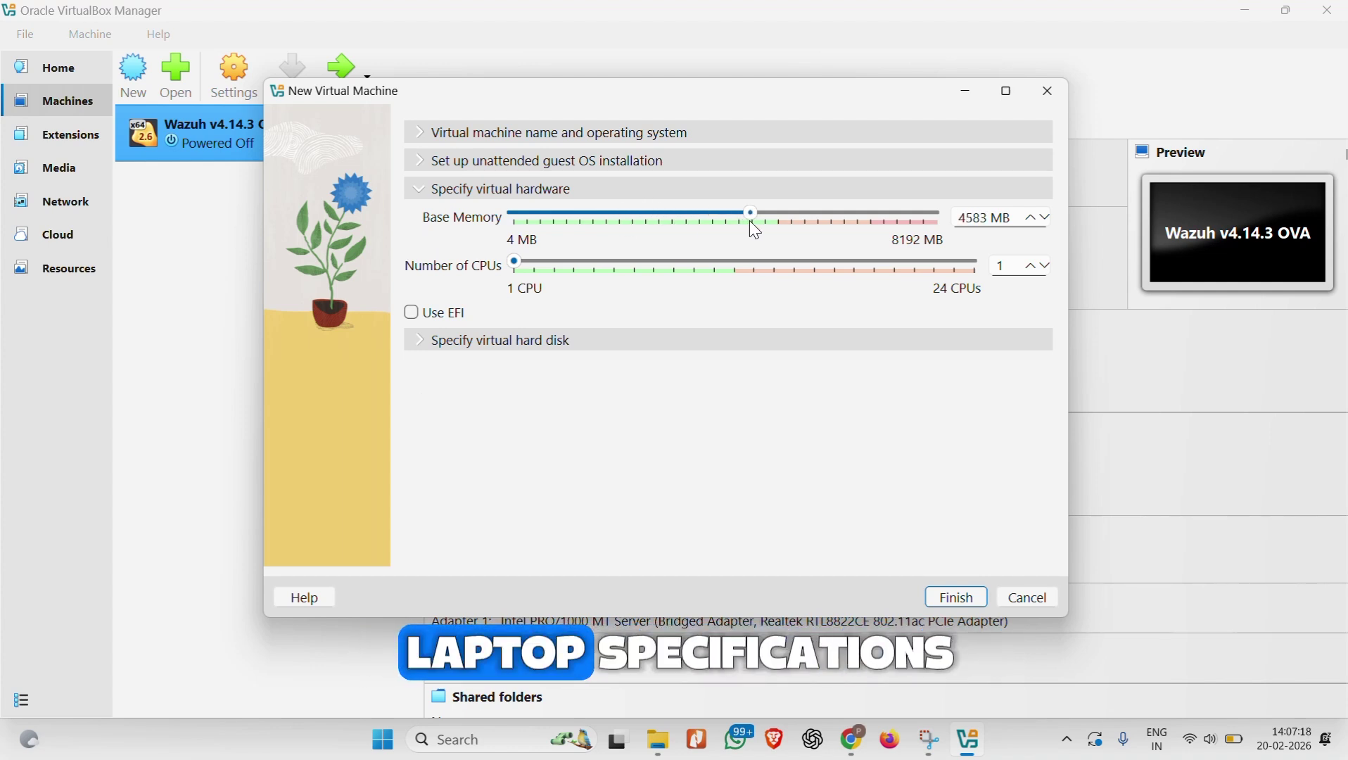
pyautogui.moveTo(524, 267); pyautogui.dragTo(707, 266)
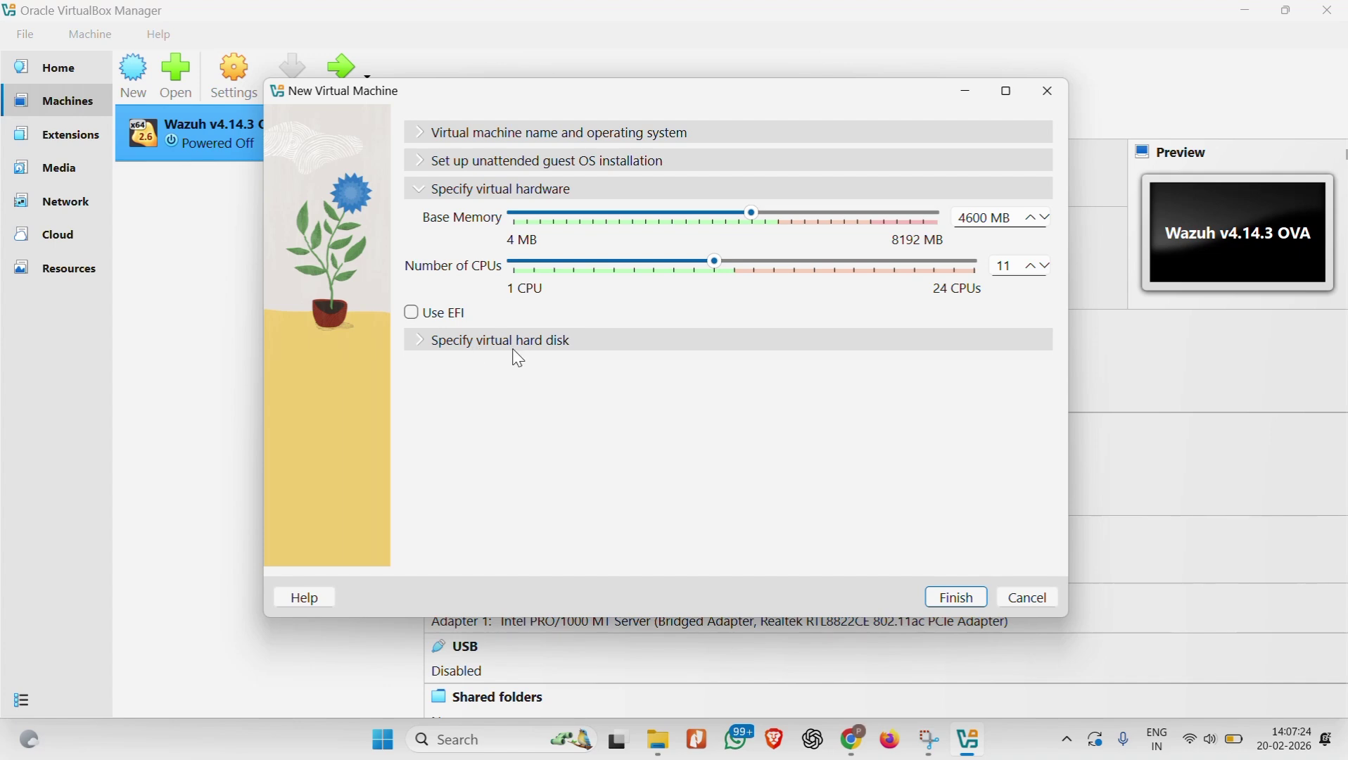
pyautogui.click(960, 598)
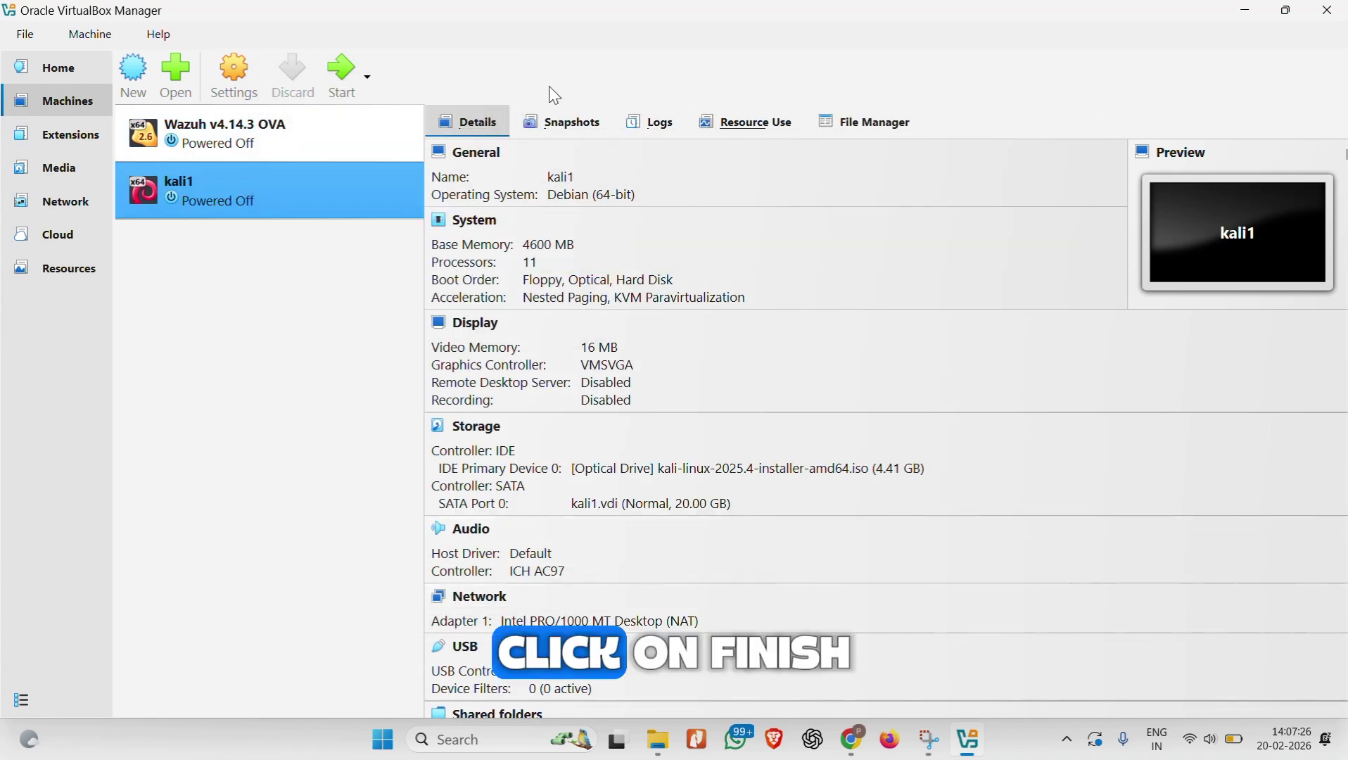
# Step: Boot kali1 with a Normal Start from its context menu
pyautogui.rightClick(317, 186)
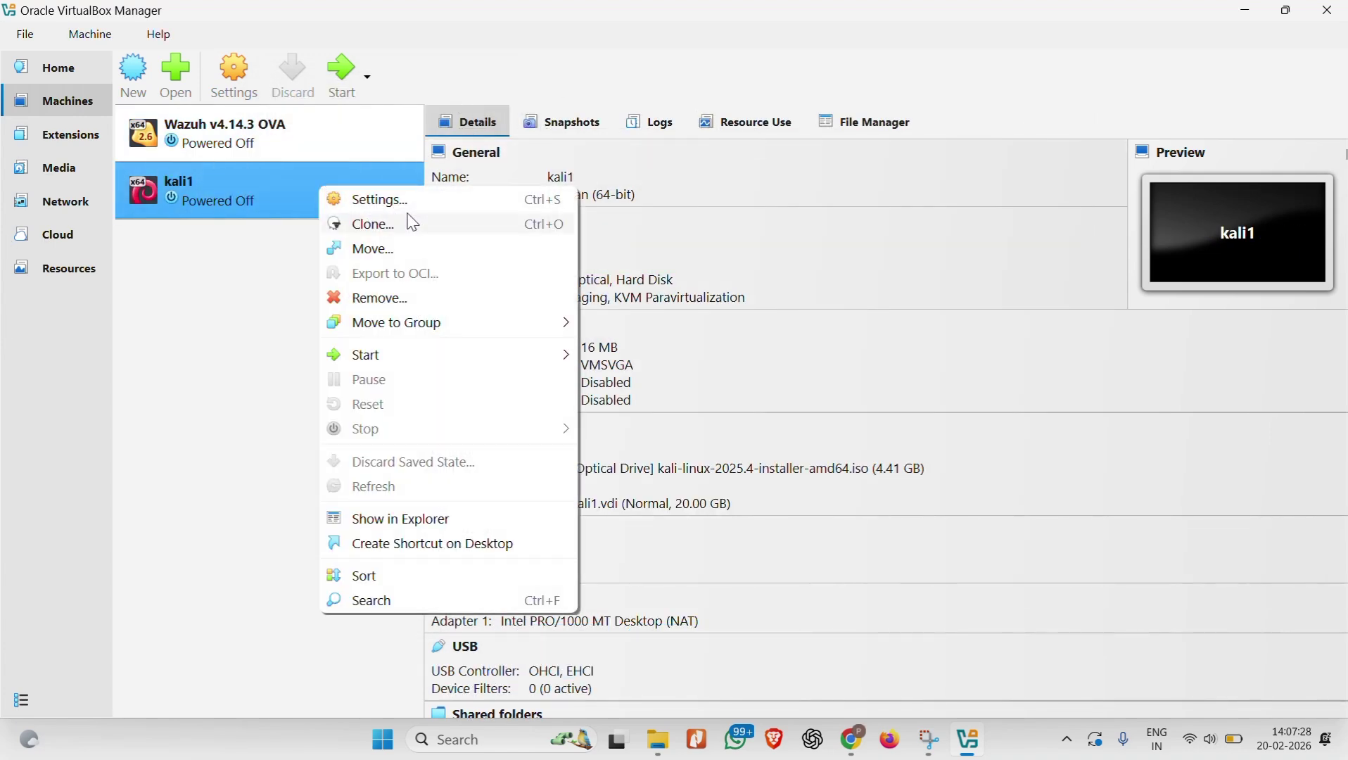
pyautogui.moveTo(440, 355)
pyautogui.click(707, 351)
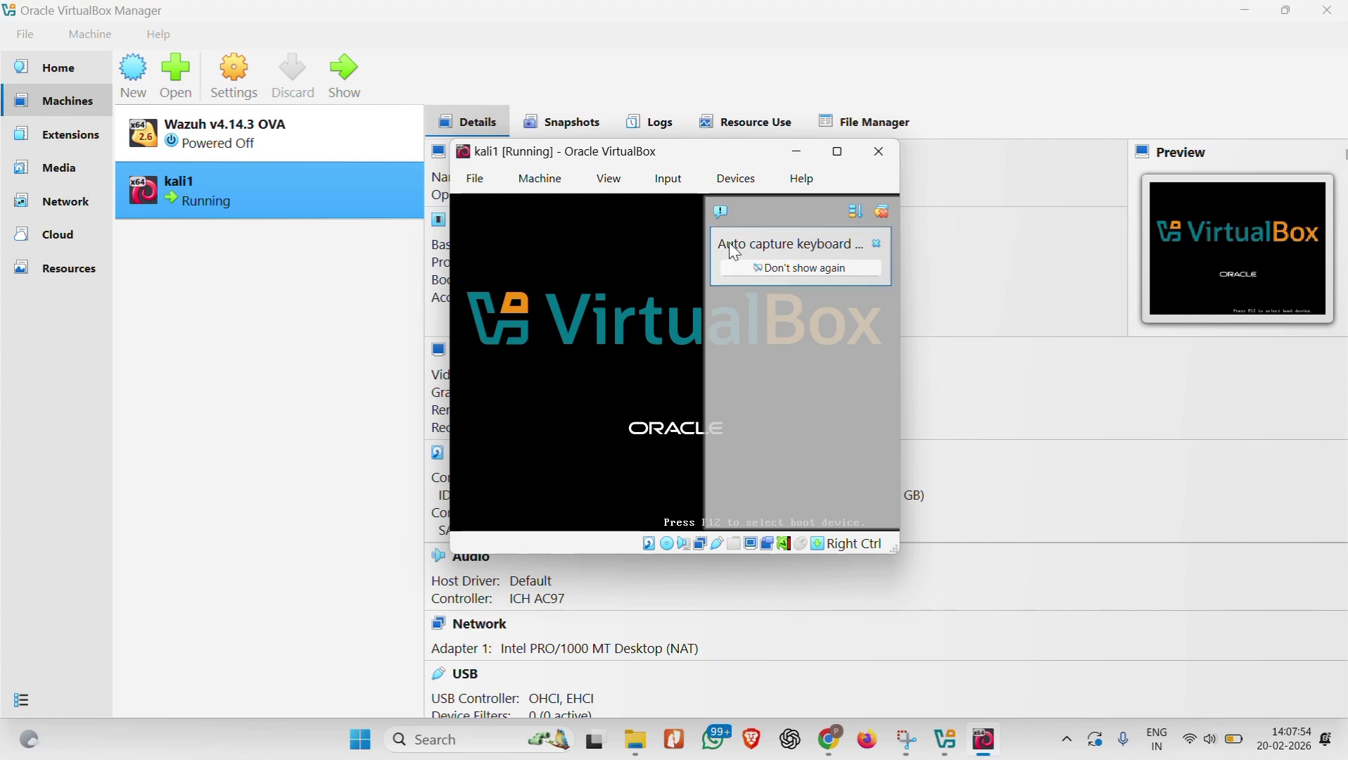
# Step: Choose Graphical install in the Kali boot menu, dismissing the notification panel
pyautogui.click(723, 213)
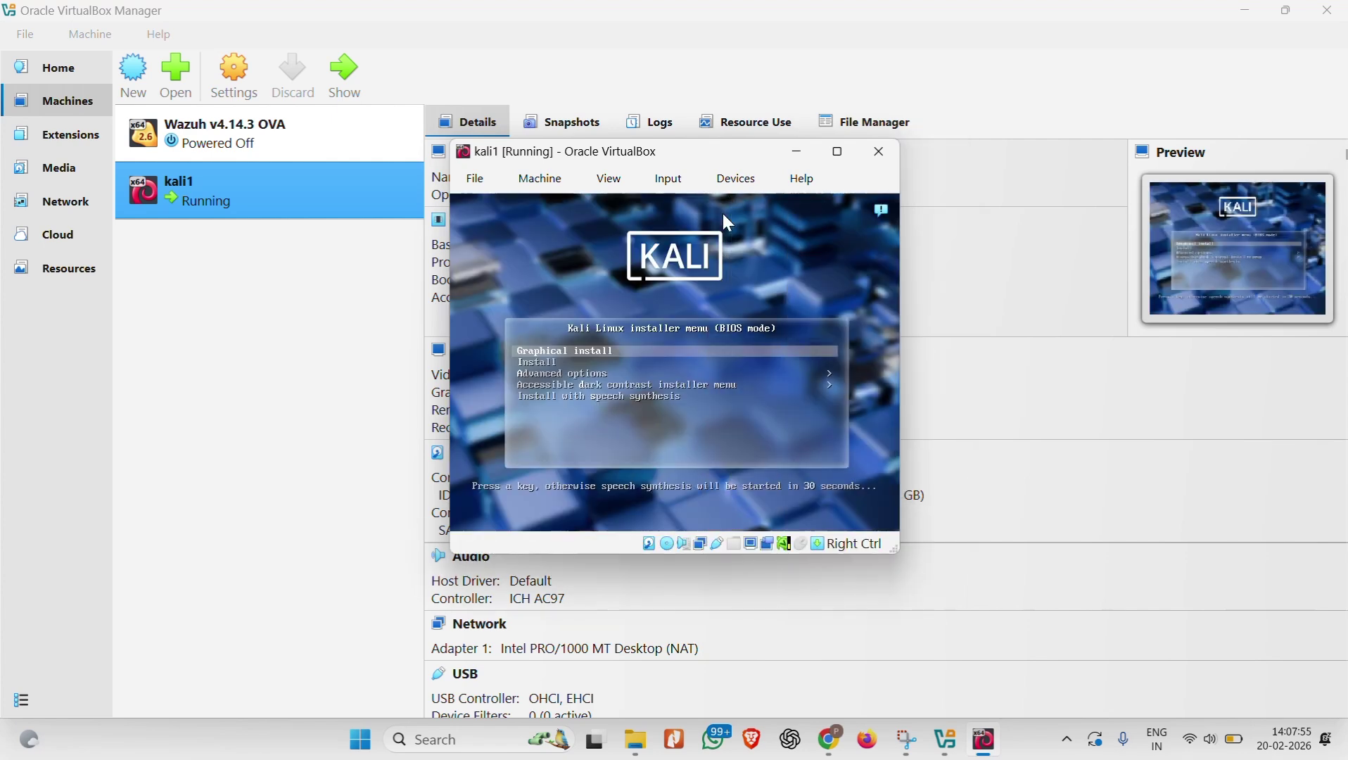
pyautogui.click(641, 334)
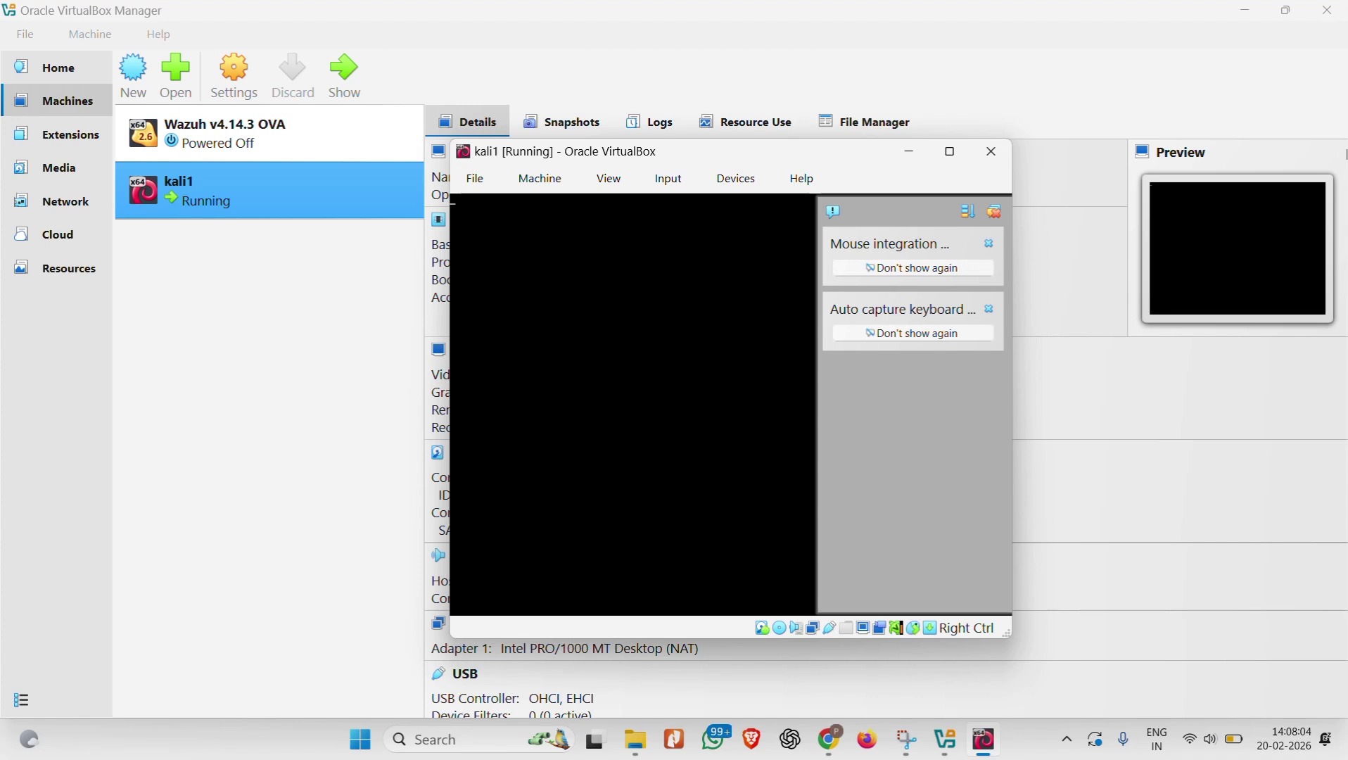
pyautogui.click(834, 212)
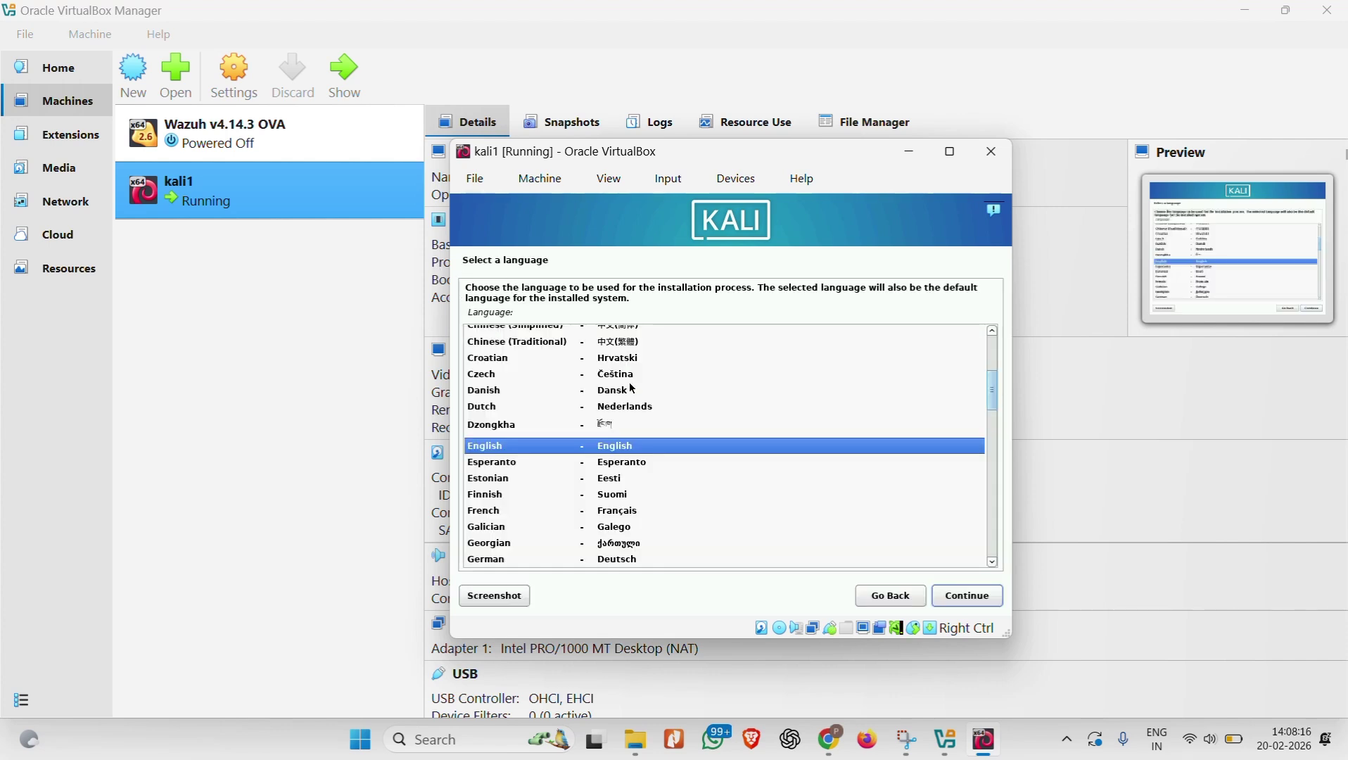
# Step: Pick English language, India as location and the American English keymap
pyautogui.click(953, 598)
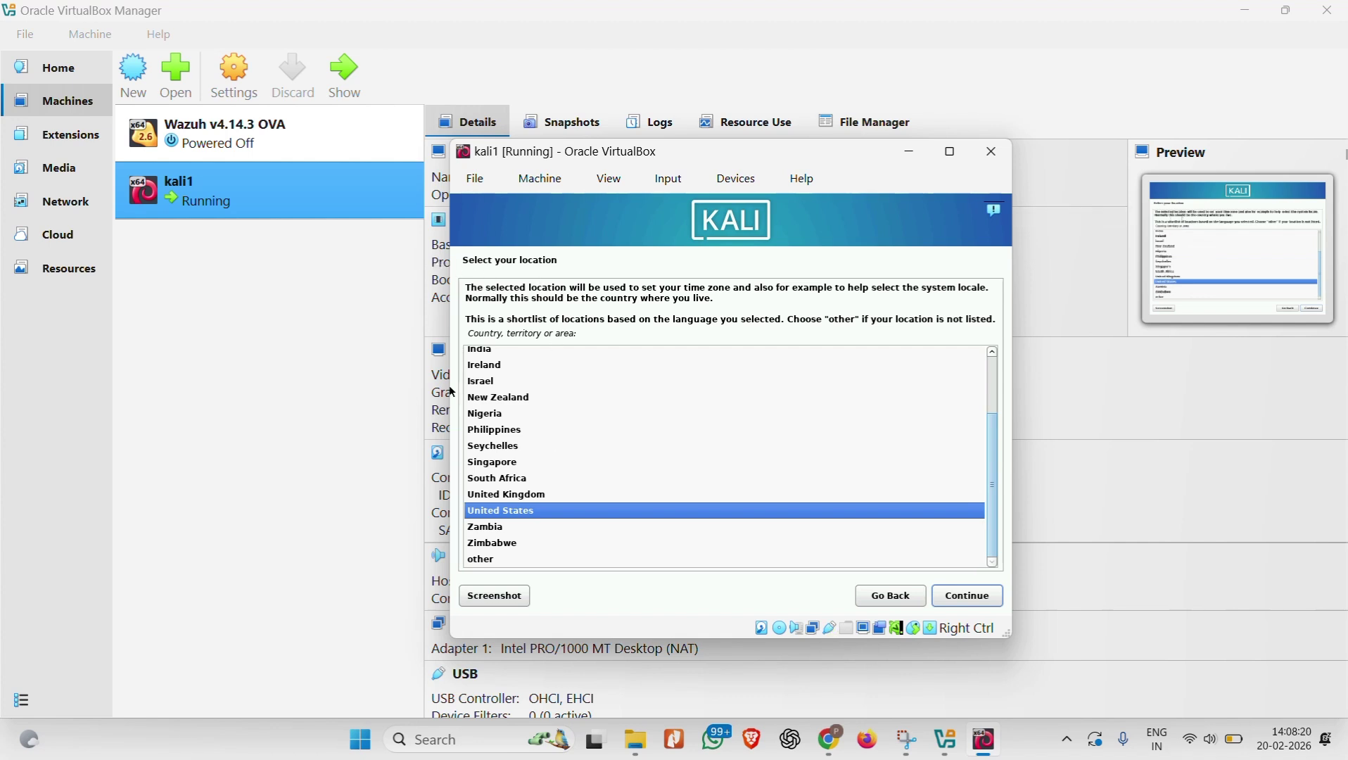
pyautogui.click(492, 351)
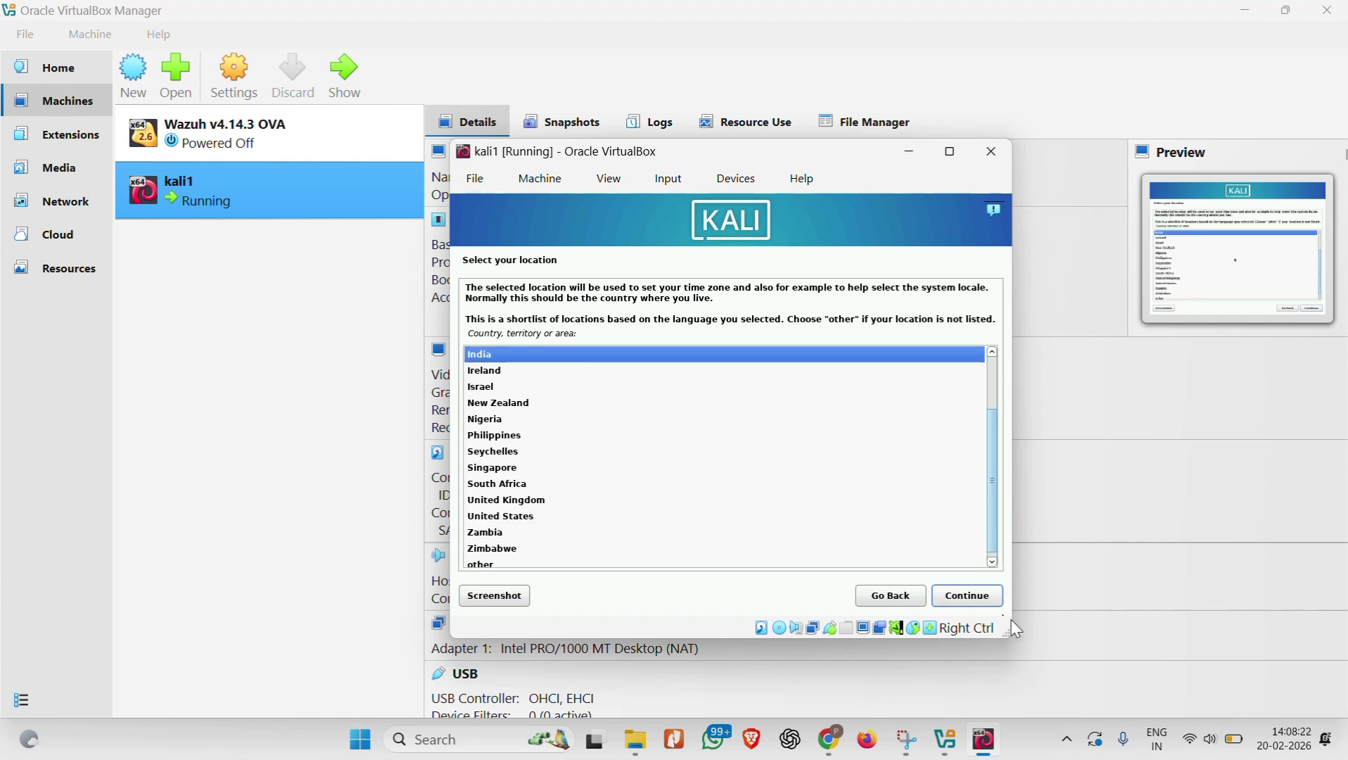
pyautogui.click(969, 604)
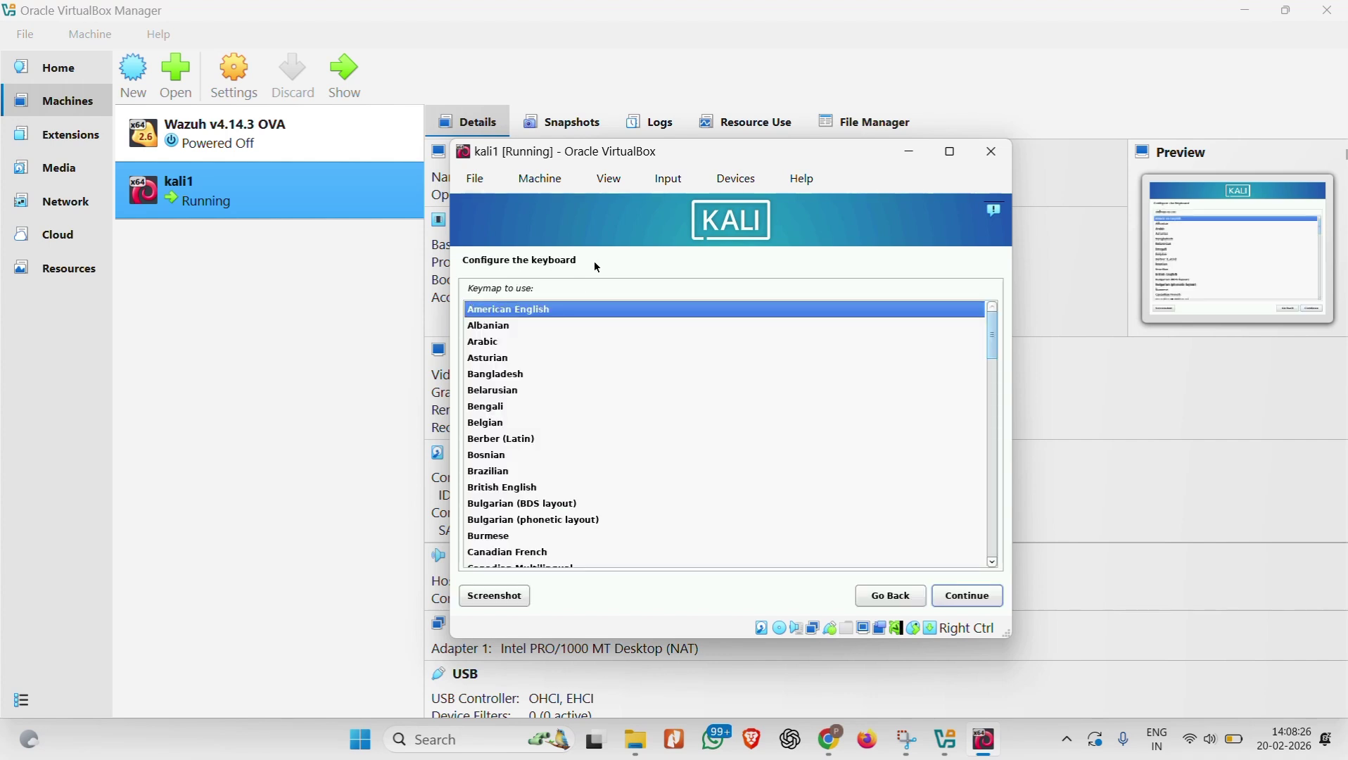
pyautogui.click(968, 597)
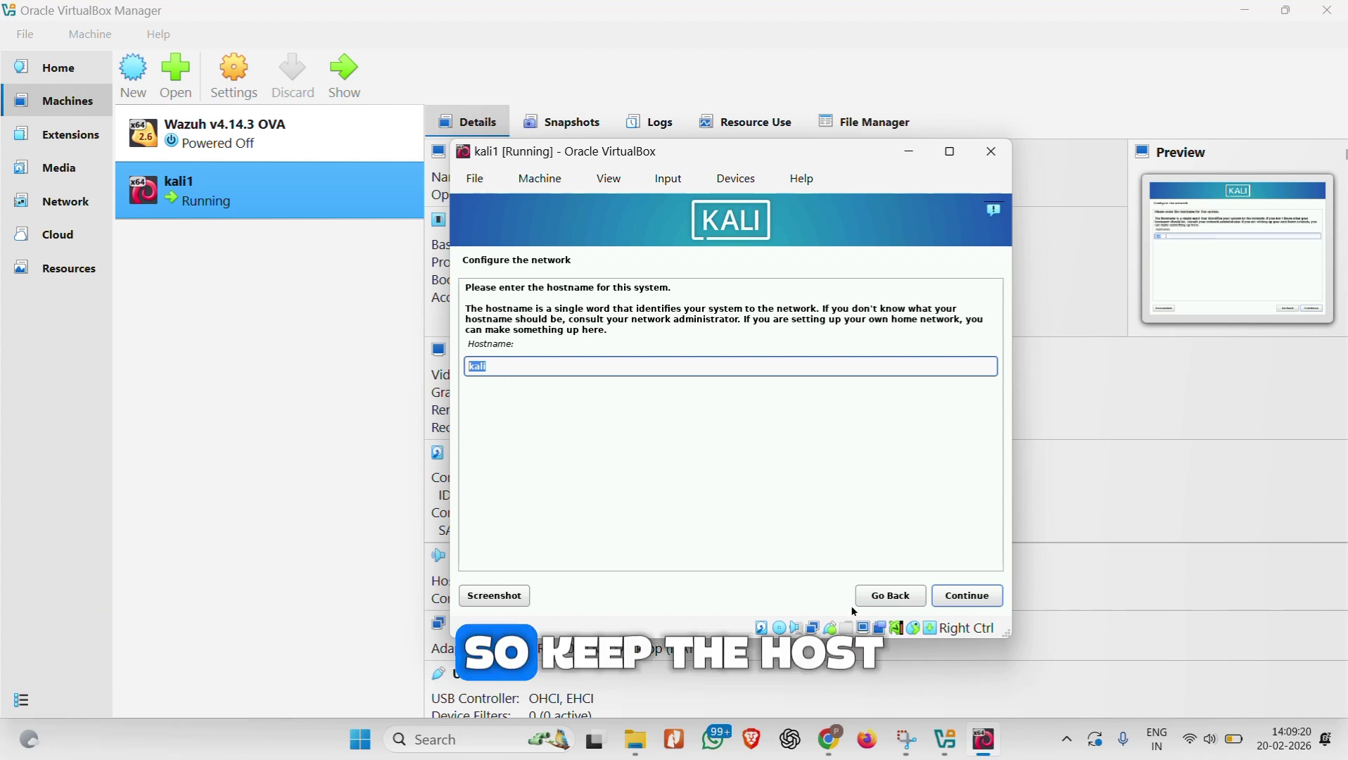
# Step: Keep 'kali' as hostname and leave the domain name blank
pyautogui.click(969, 595)
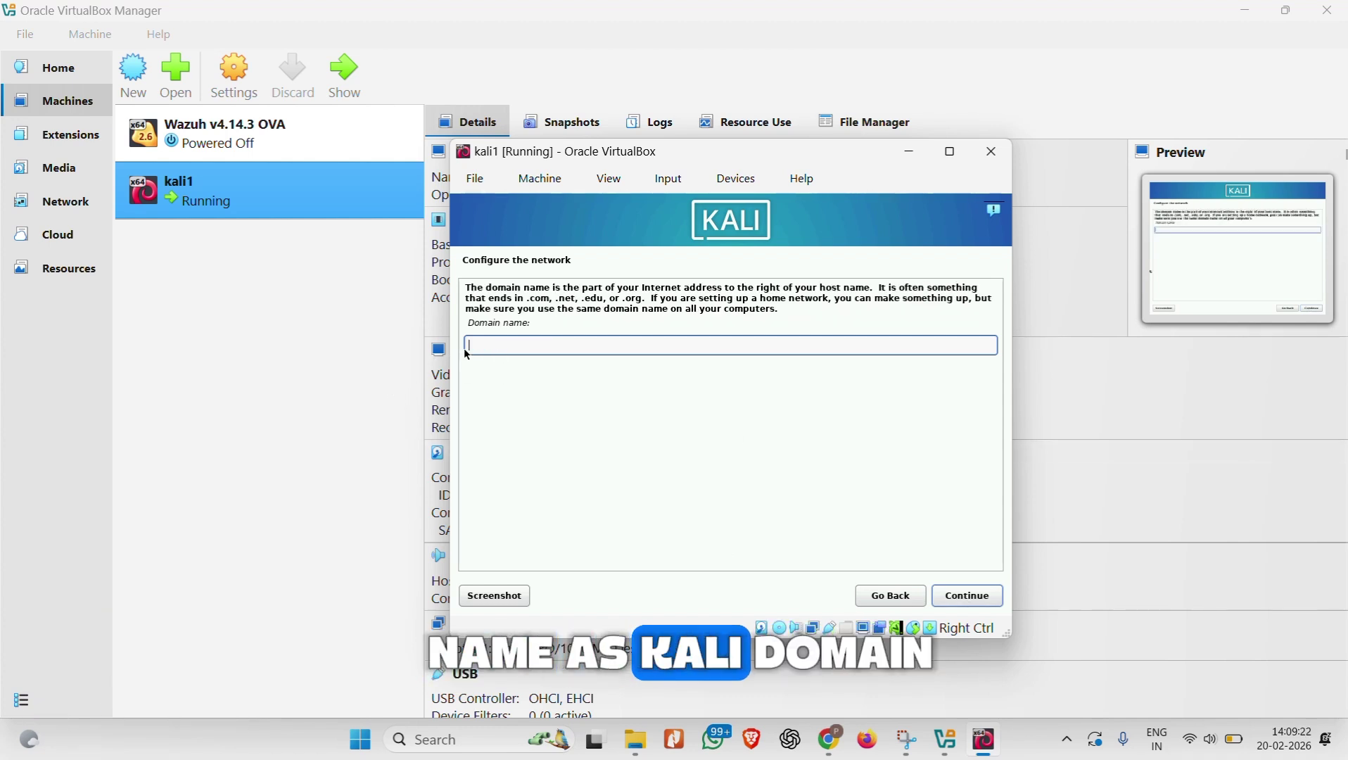
pyautogui.click(965, 596)
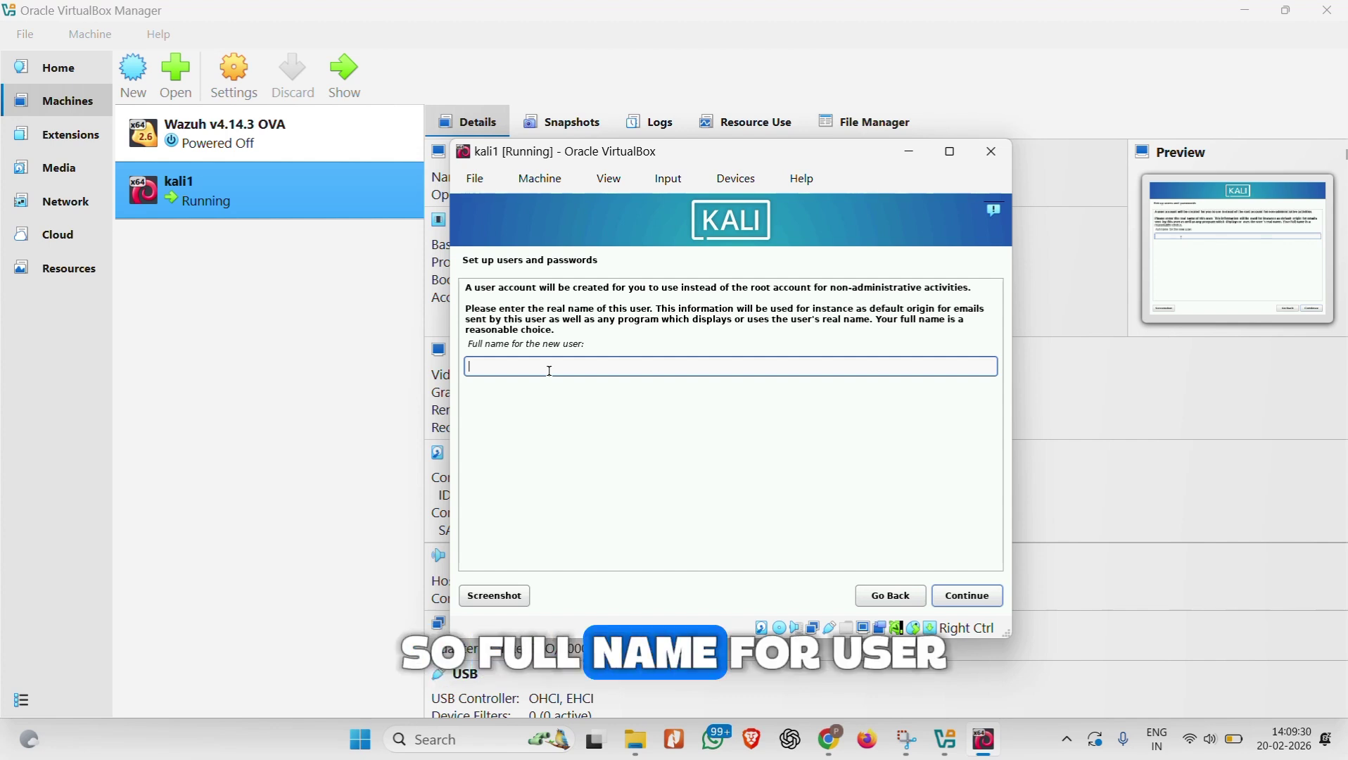
# Step: Enter the new user's full name and accept the suggested username
pyautogui.write('parth chaudhari')
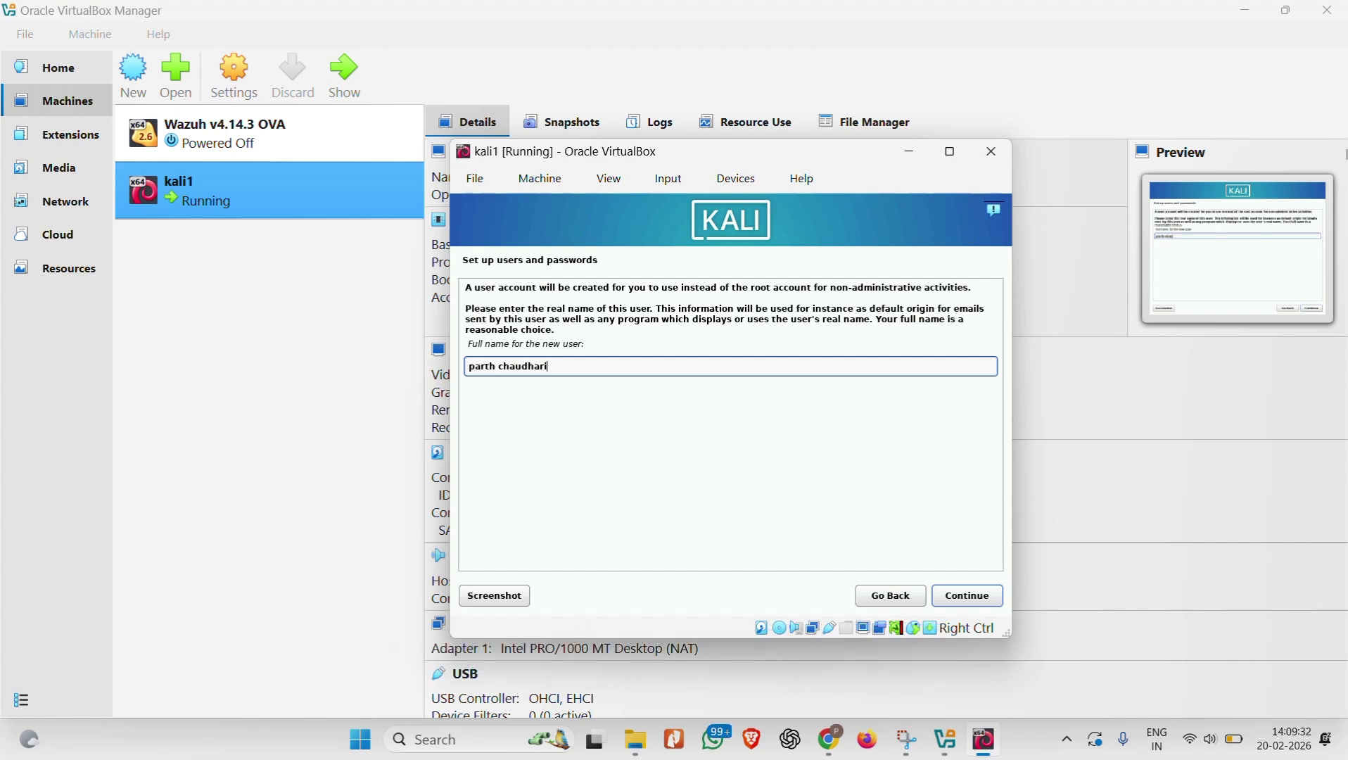
pyautogui.press('Return')
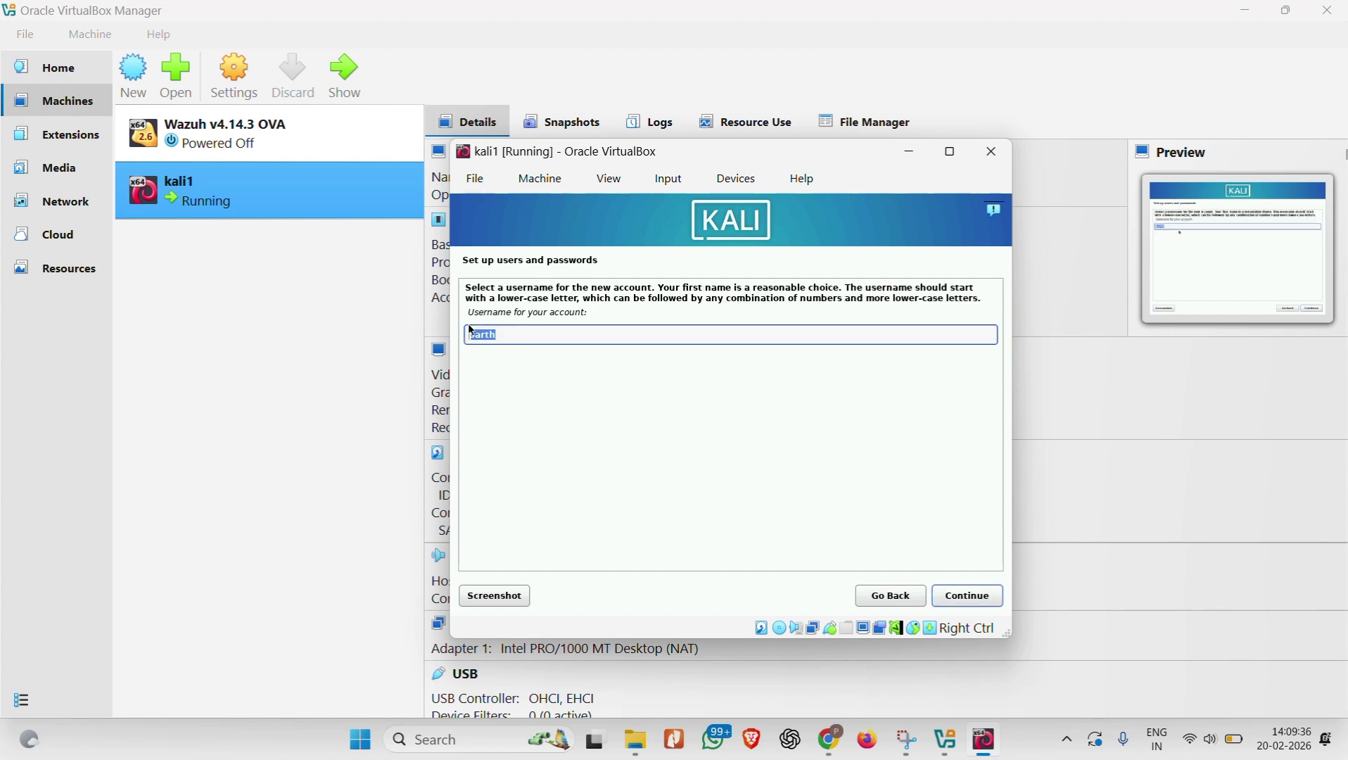
pyautogui.click(969, 596)
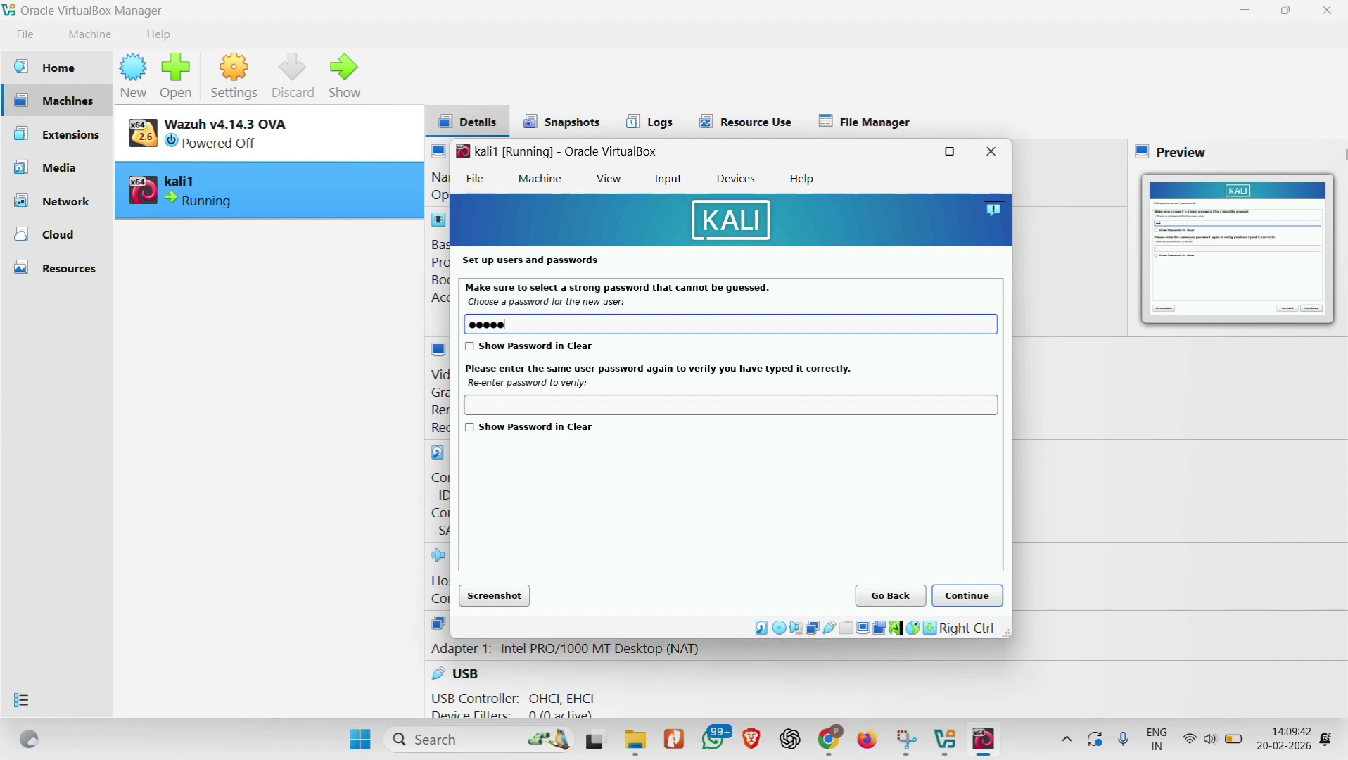
# Step: Enter and confirm the user's password, briefly showing it in clear to check it
pyautogui.click(486, 348)
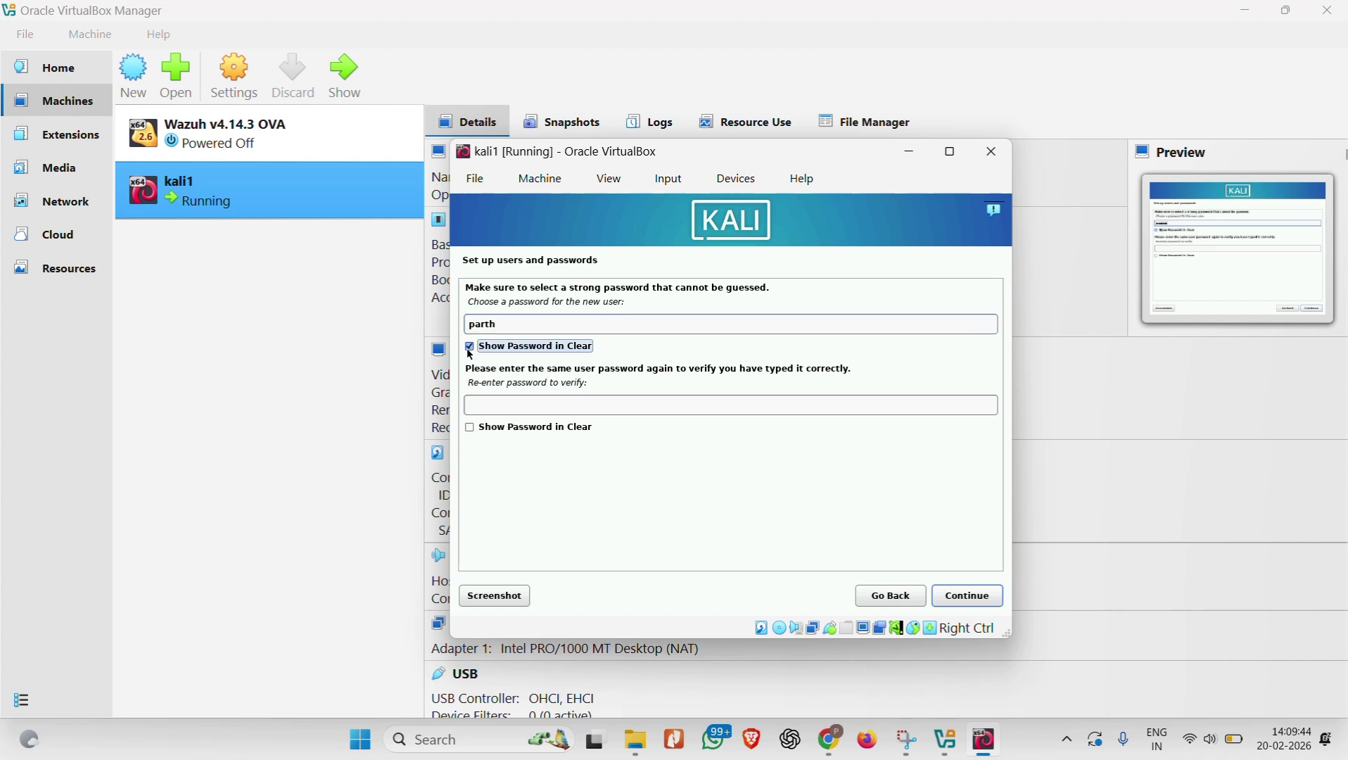
pyautogui.click(471, 351)
pyautogui.click(533, 408)
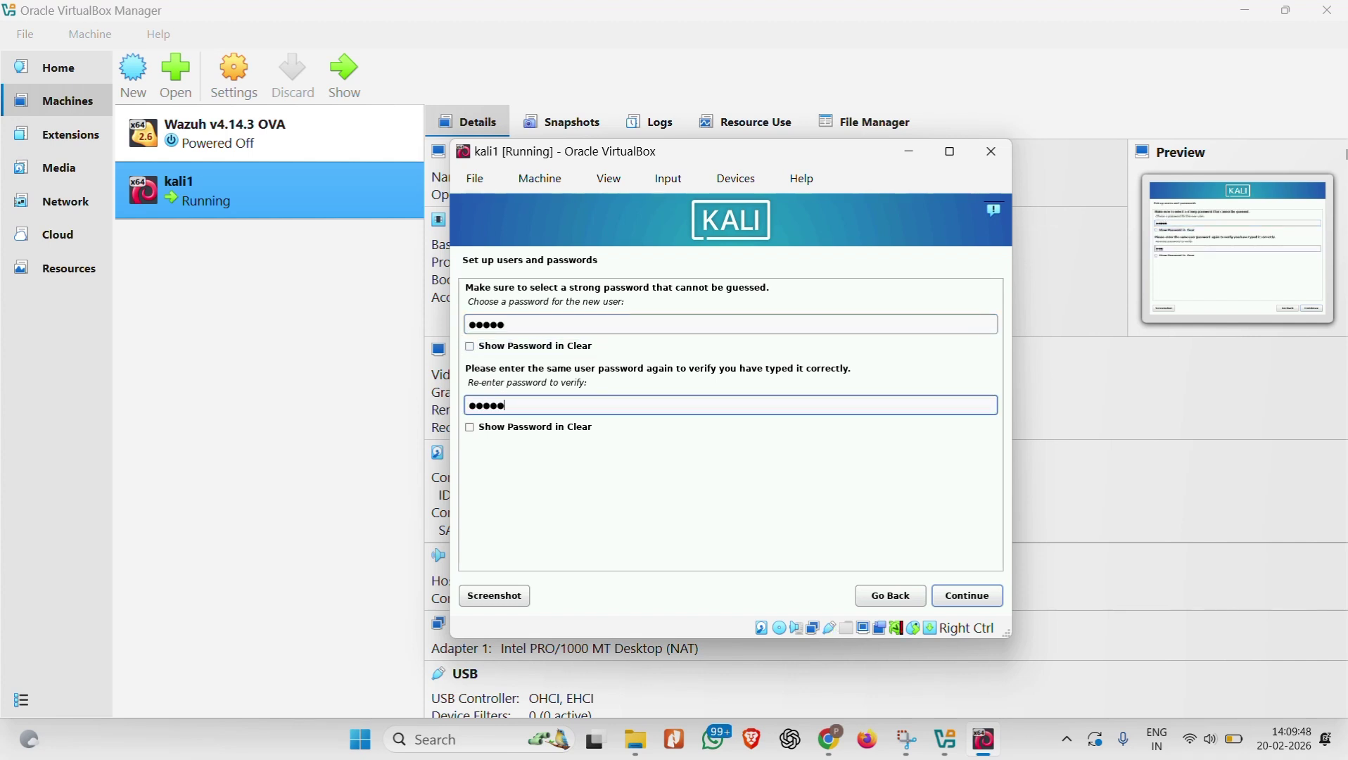
pyautogui.click(501, 433)
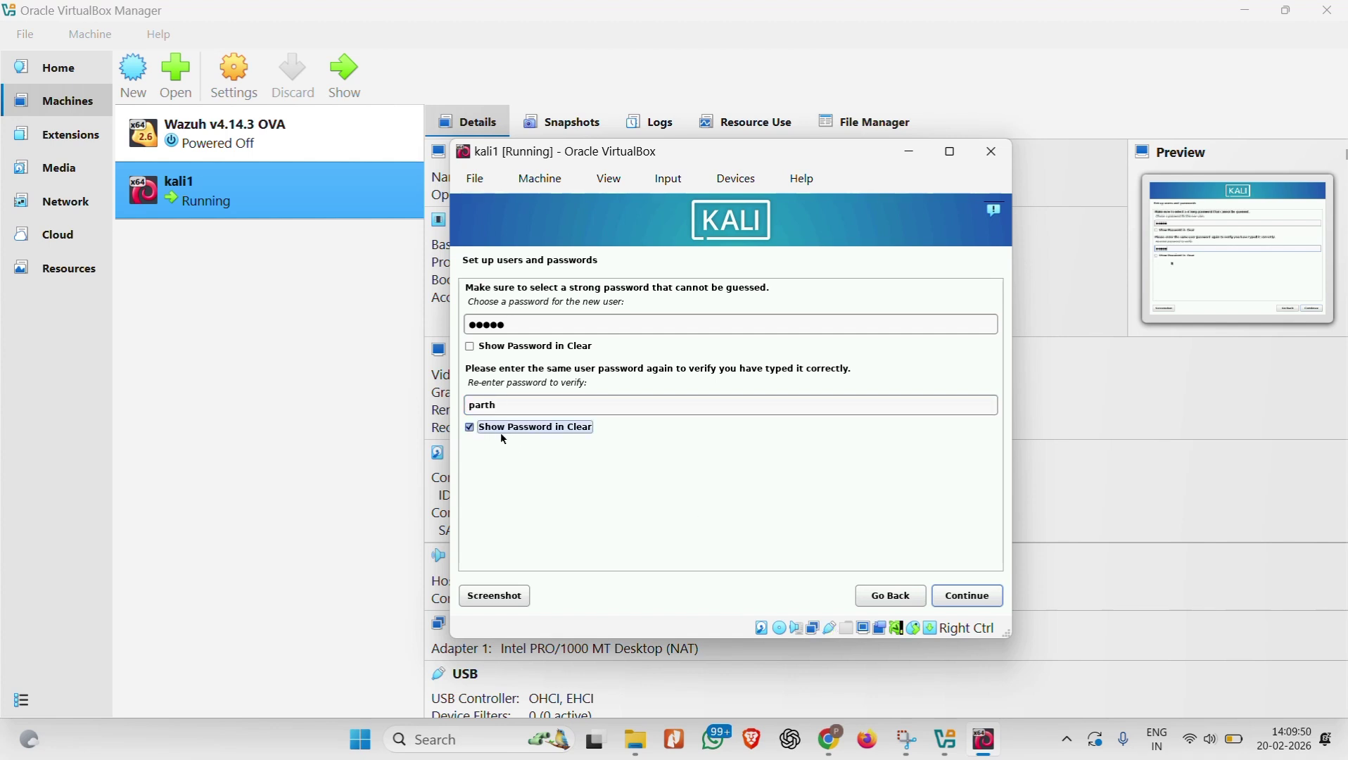
pyautogui.click(501, 433)
pyautogui.click(969, 597)
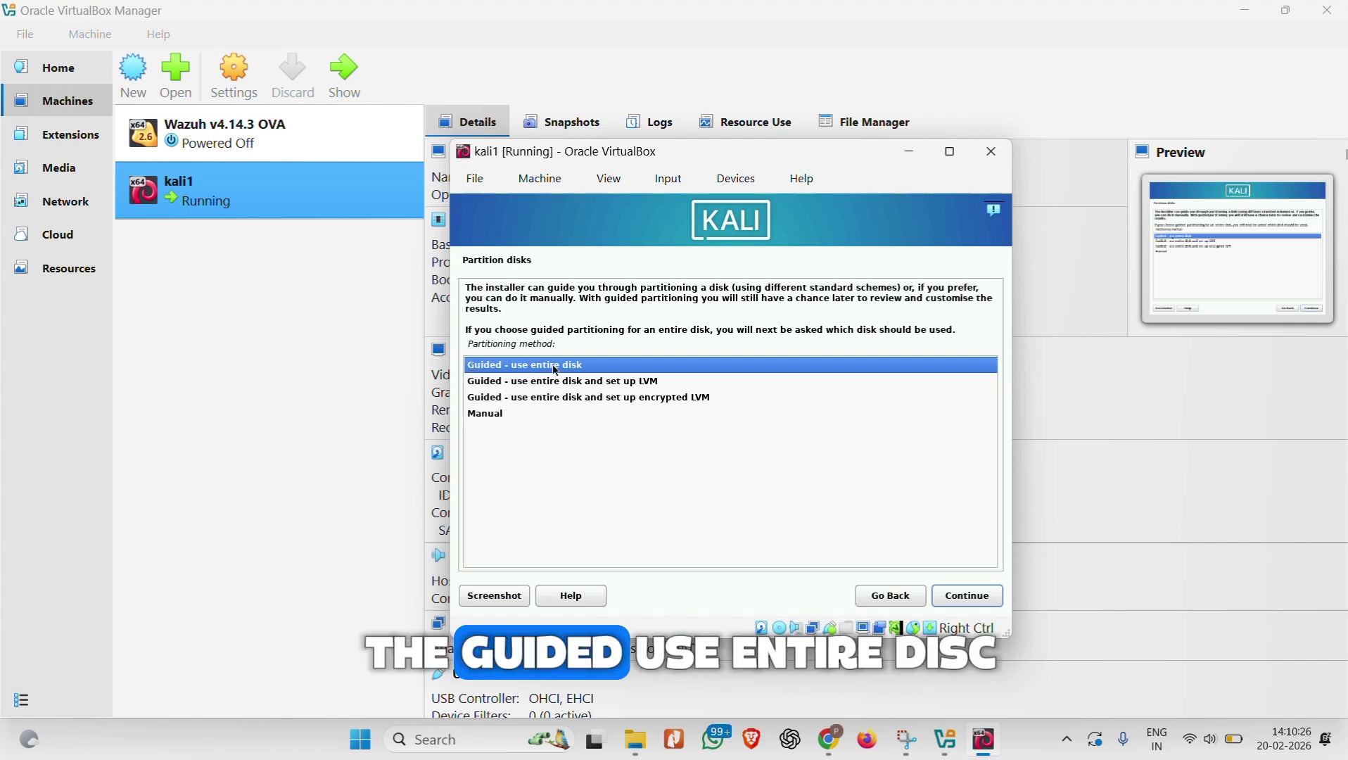
# Step: Use guided whole-disk partitioning on the 21.5 GB disk with all files in one partition
pyautogui.press('Return')
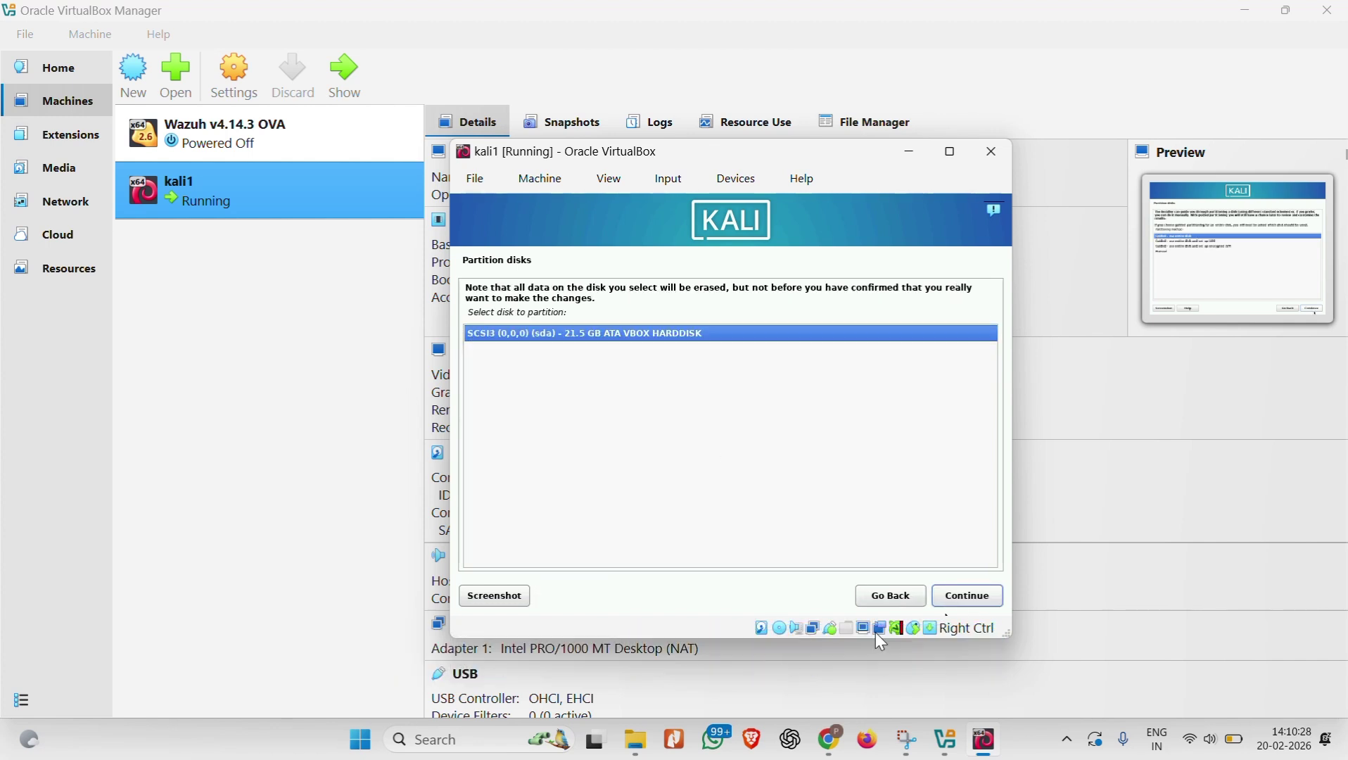
pyautogui.click(956, 597)
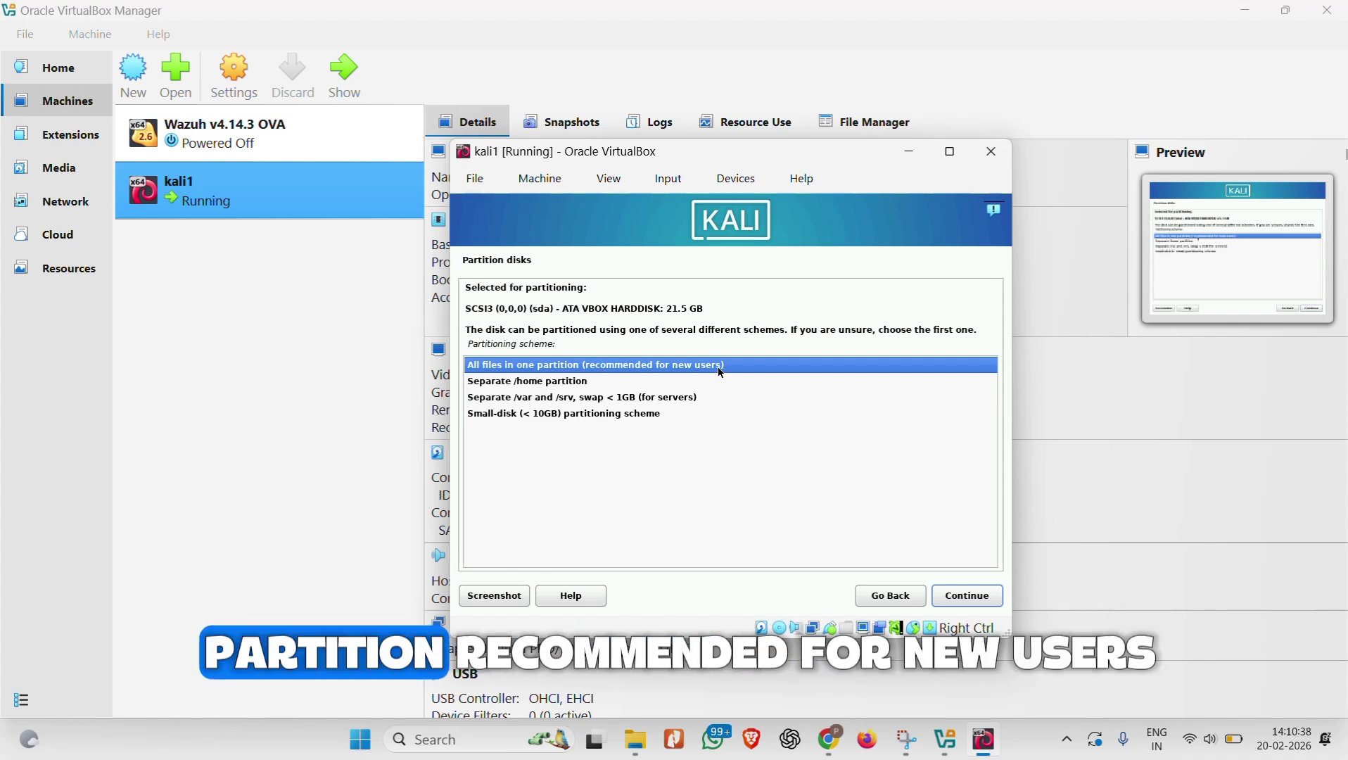
pyautogui.click(970, 598)
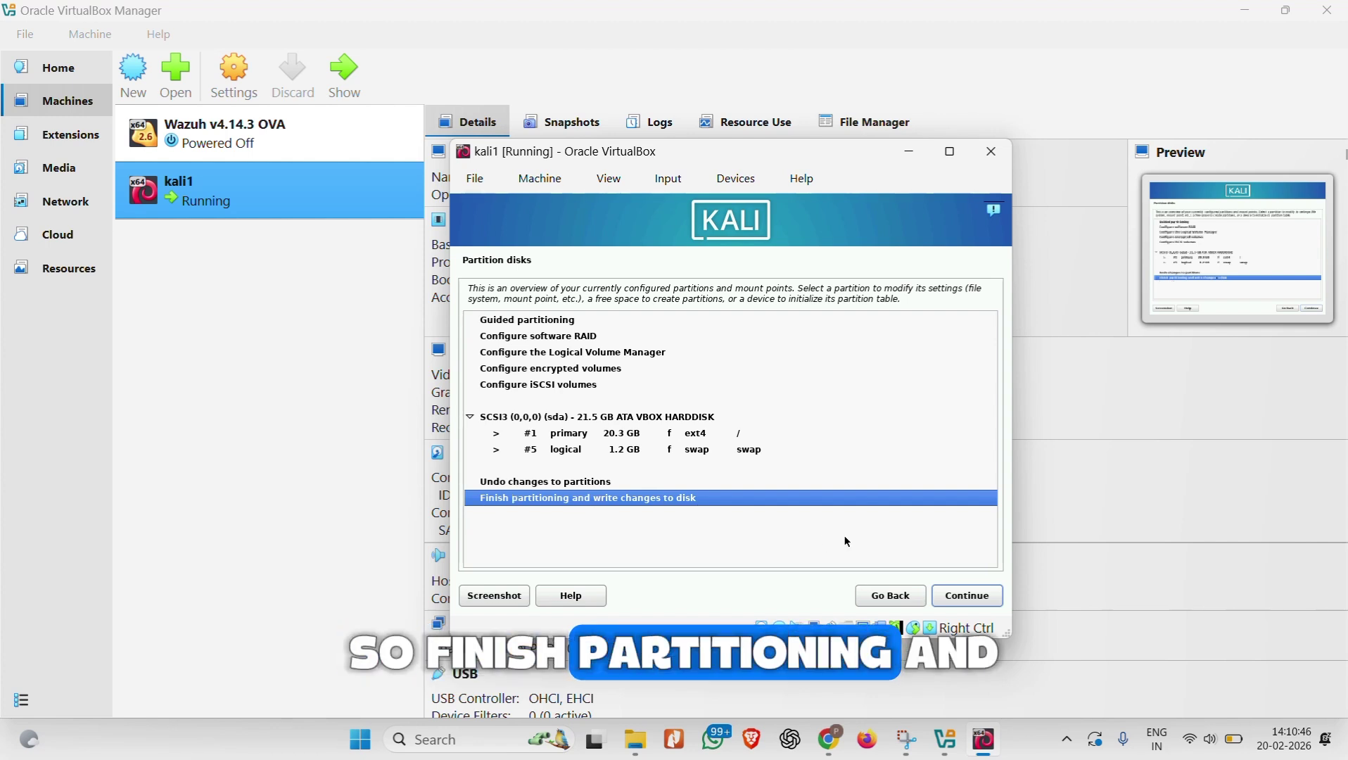
pyautogui.click(958, 603)
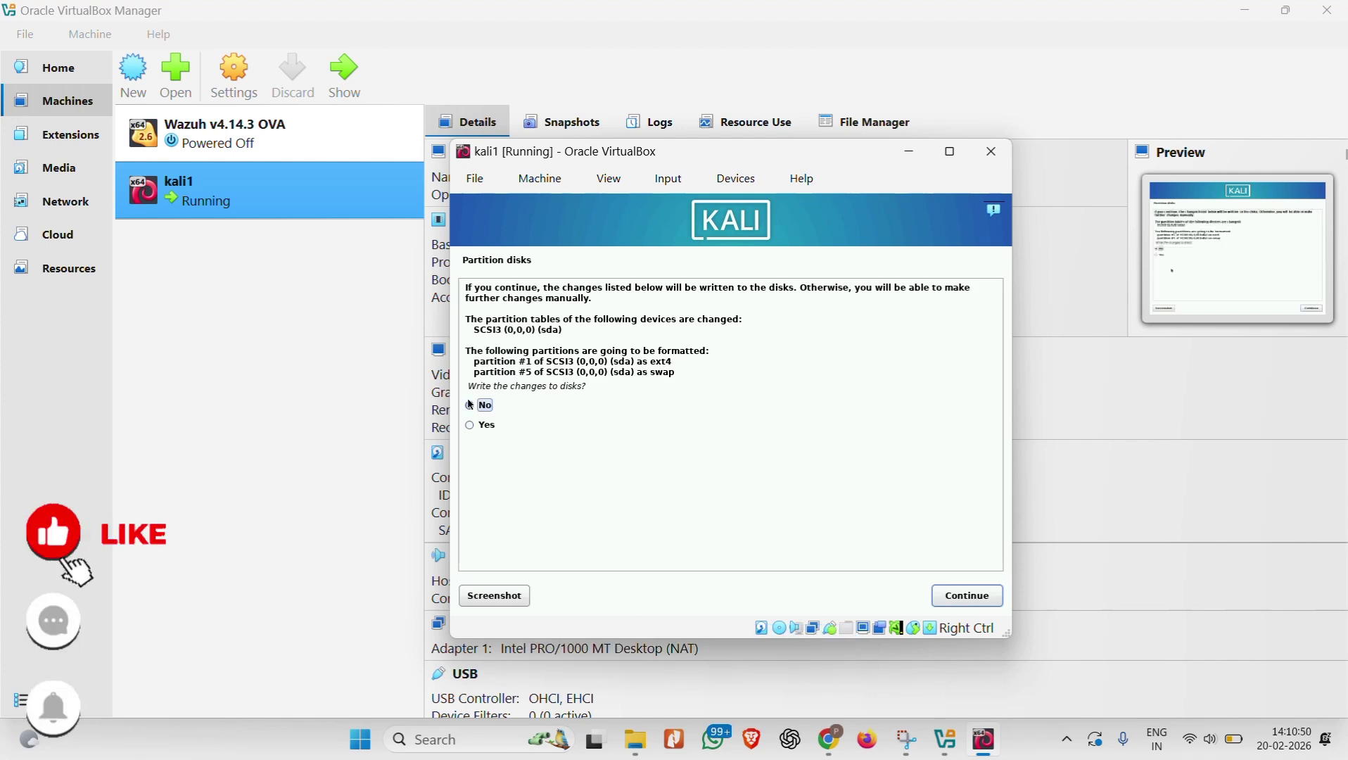
# Step: Answer Yes to writing the partition changes so the base system installs
pyautogui.click(475, 427)
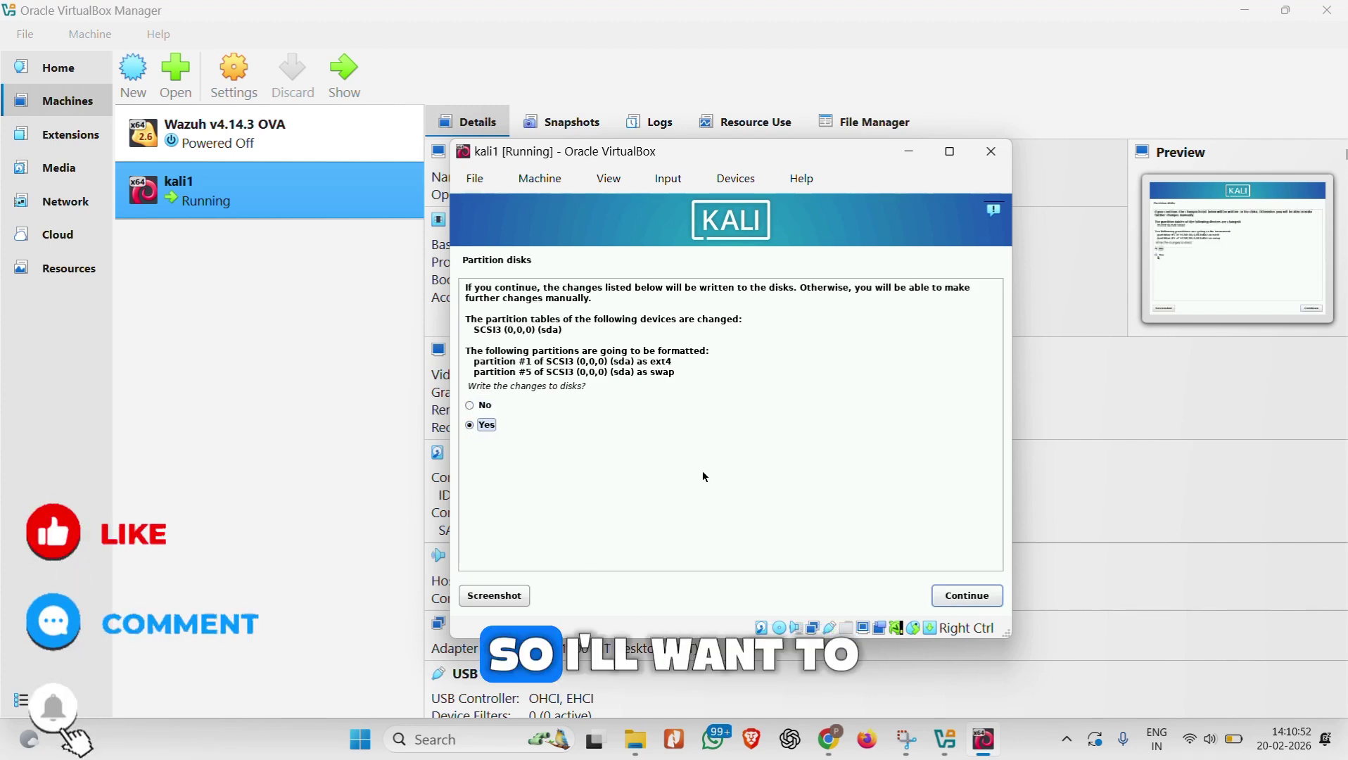
pyautogui.click(956, 600)
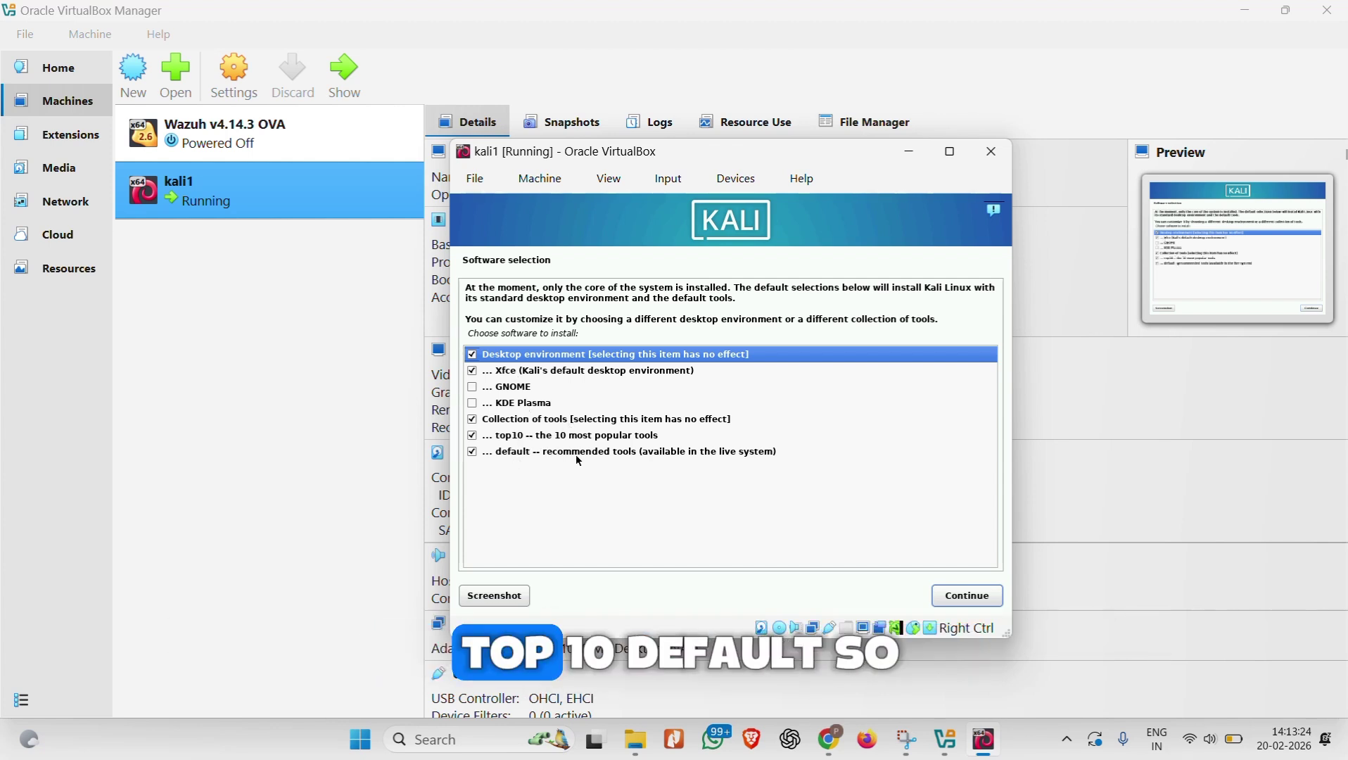
# Step: Keep the default Xfce desktop, top10 and default tool selections and run the installation
pyautogui.click(965, 595)
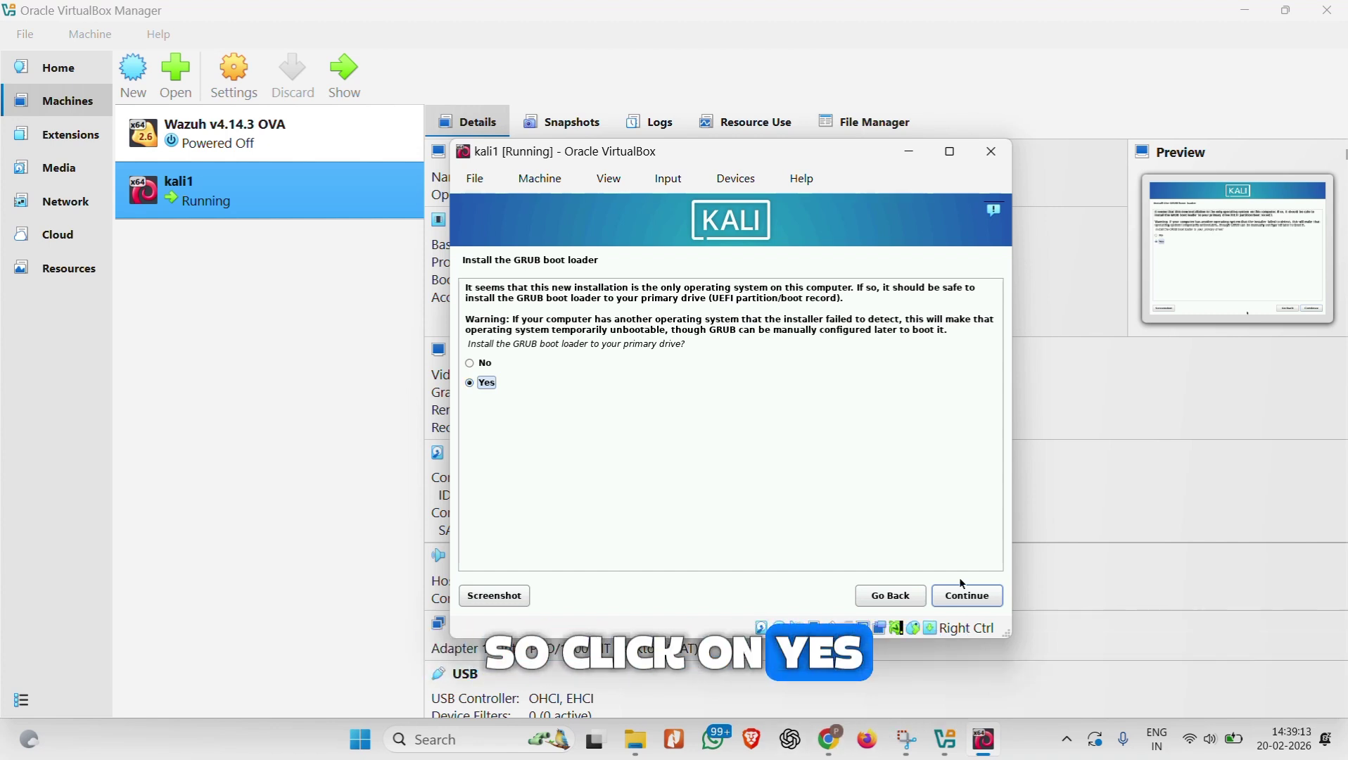
# Step: Agree to install the GRUB boot loader and put it on /dev/sda
pyautogui.click(972, 599)
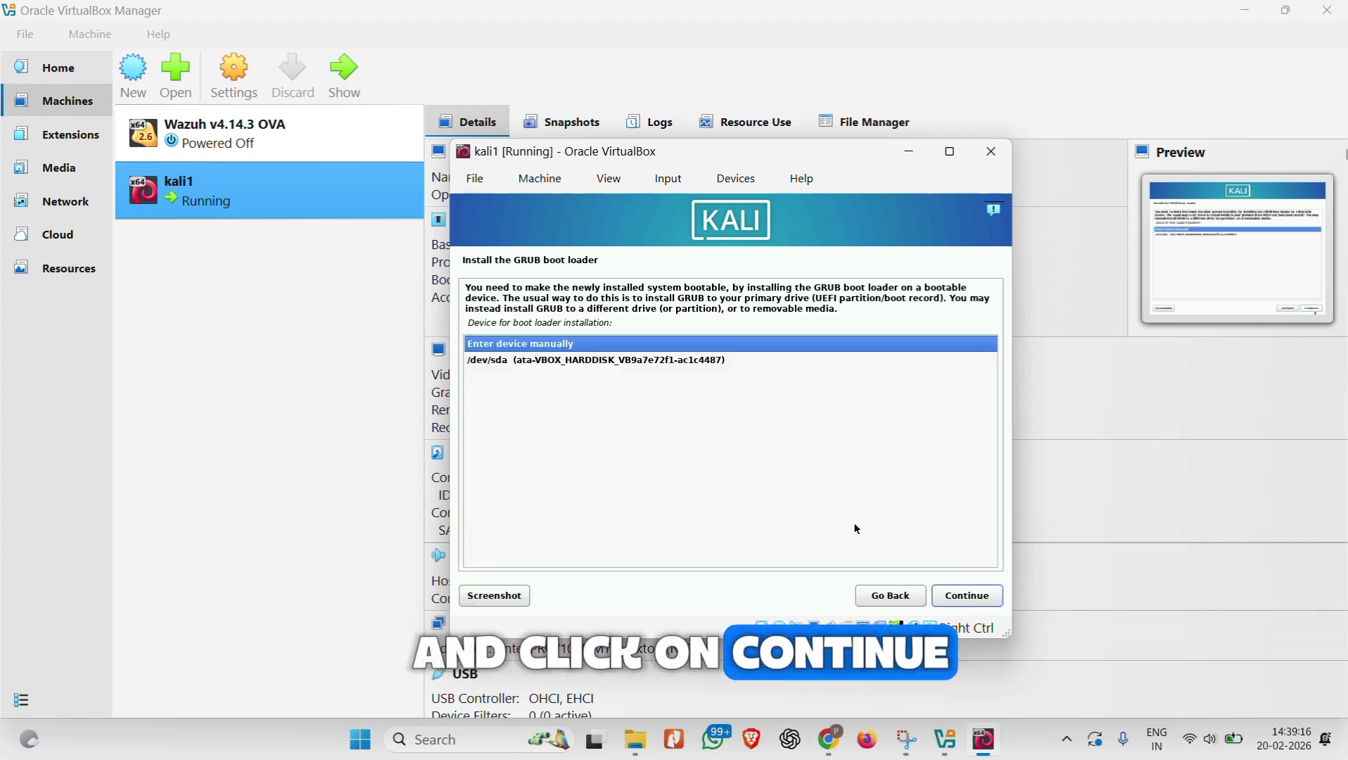
pyautogui.click(610, 365)
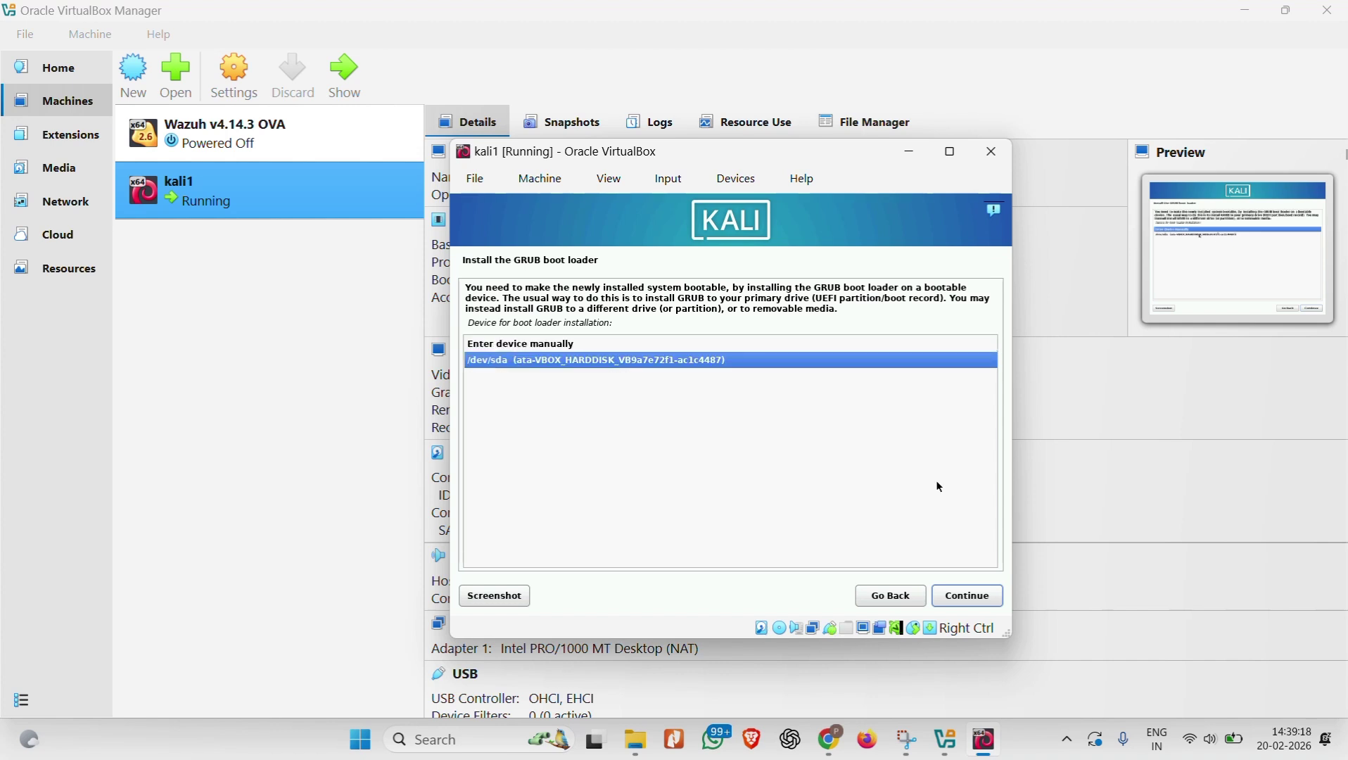
pyautogui.click(953, 590)
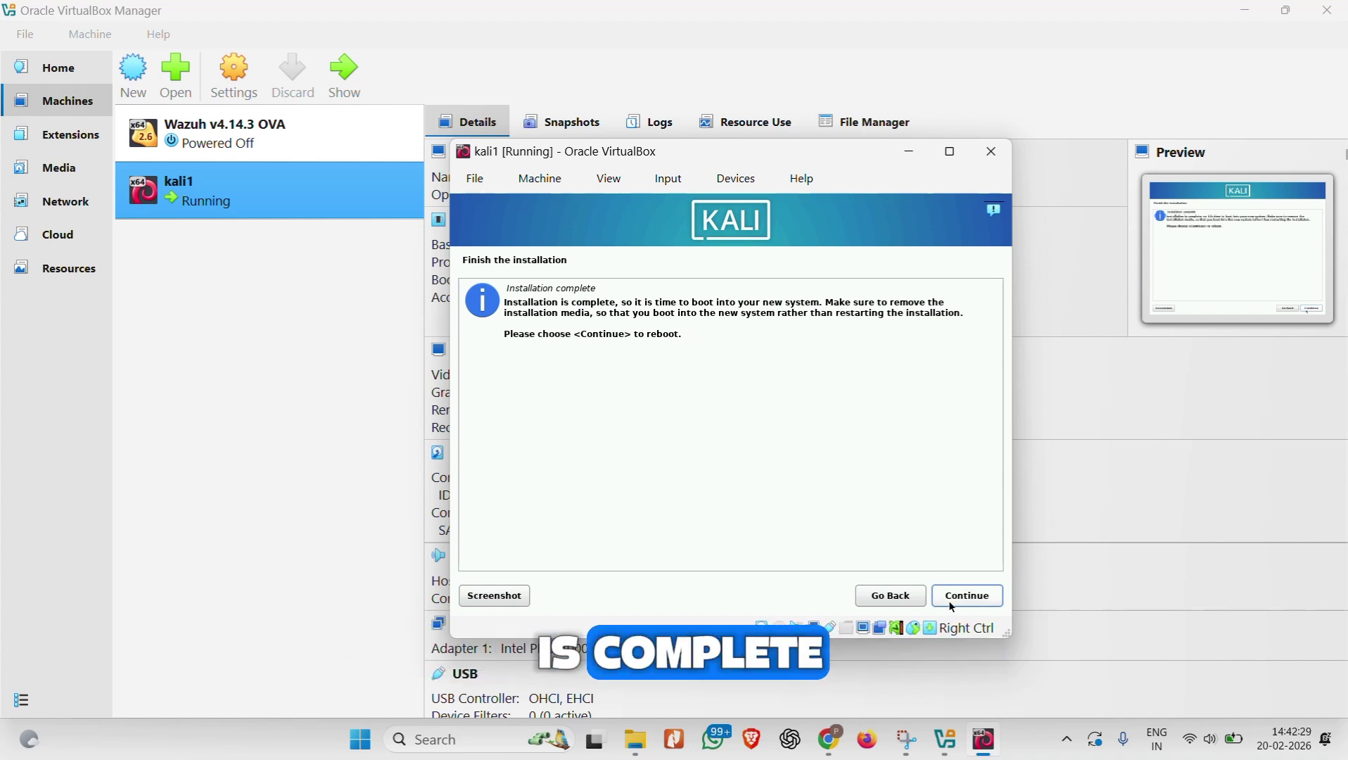
# Step: Reboot the kali1 VM and start the Kali GNU/Linux entry from the GRUB menu
pyautogui.click(960, 596)
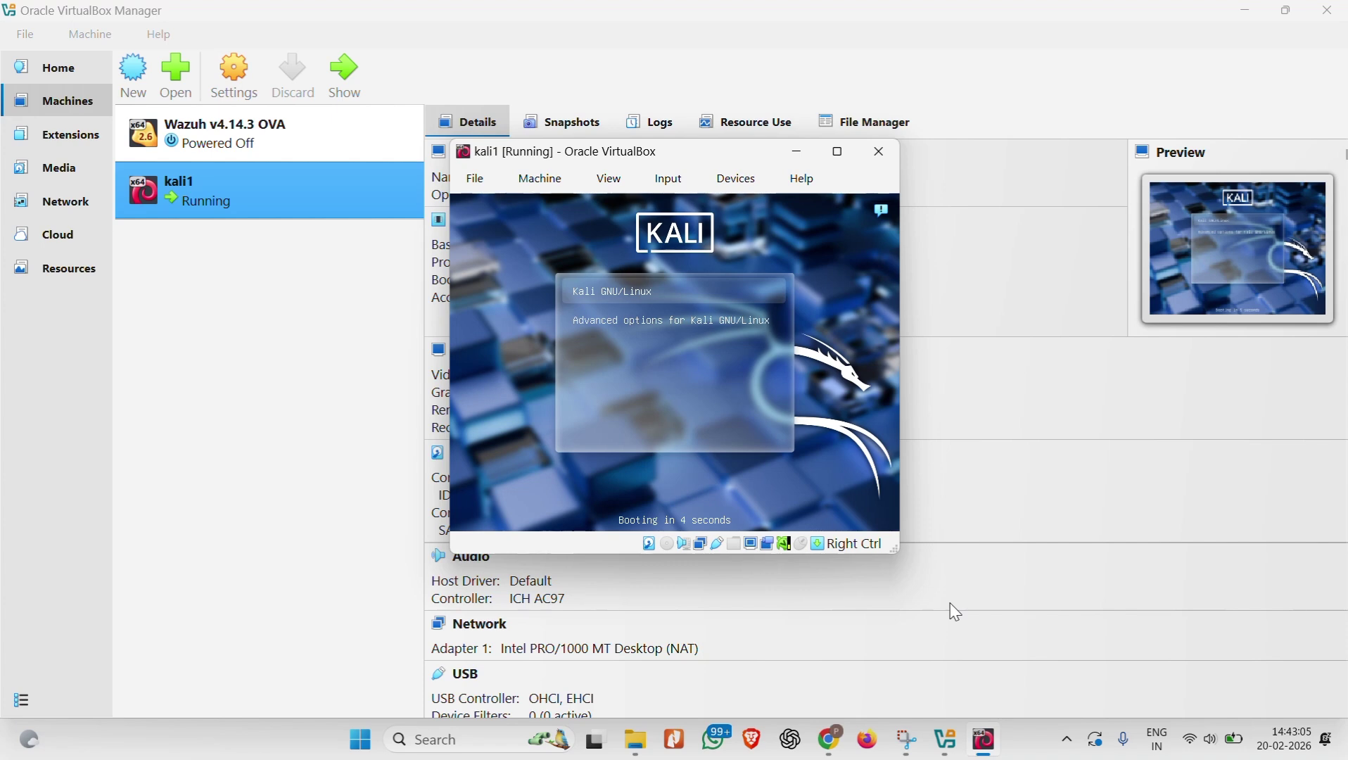
pyautogui.press('Return')
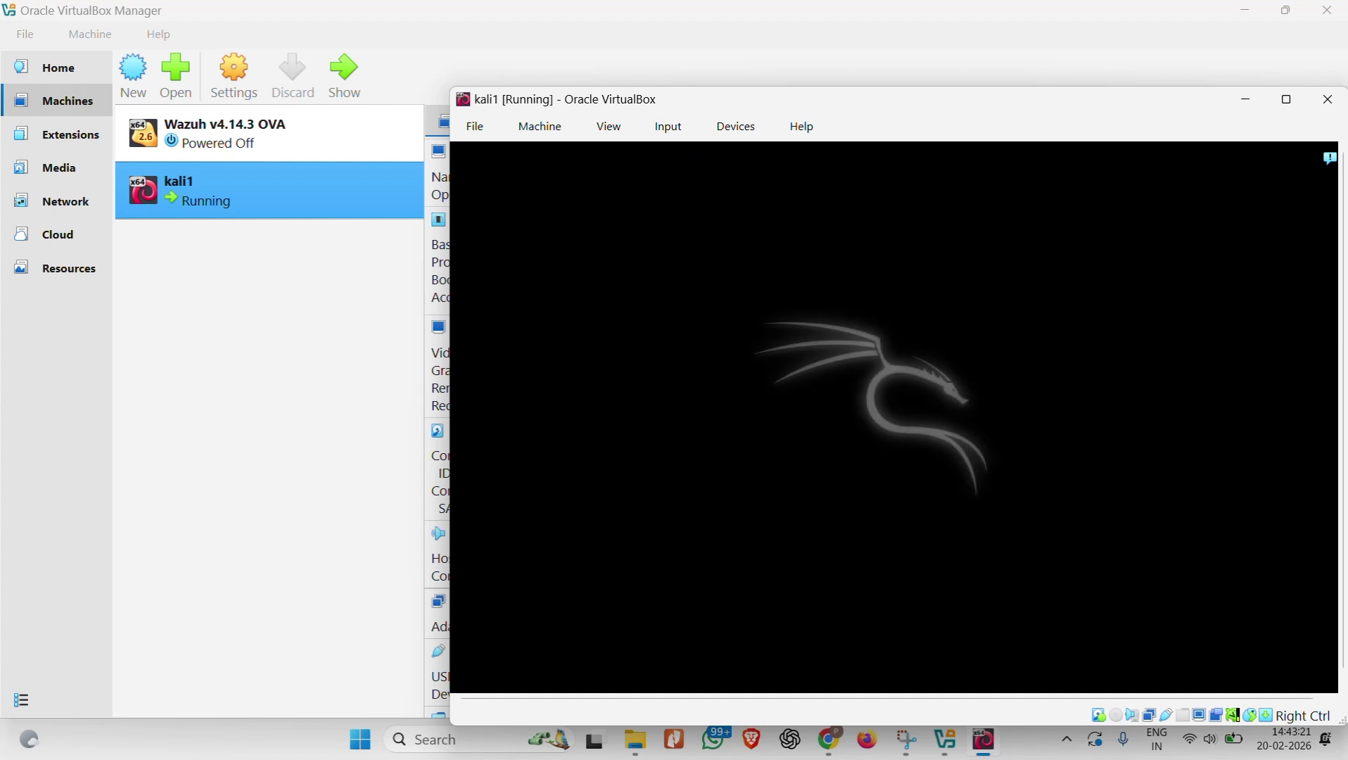
# Step: Move the kali1 window up-left and minimize the VirtualBox Manager, File Explorer and Chrome windows
pyautogui.moveTo(731, 98); pyautogui.dragTo(541, 76)
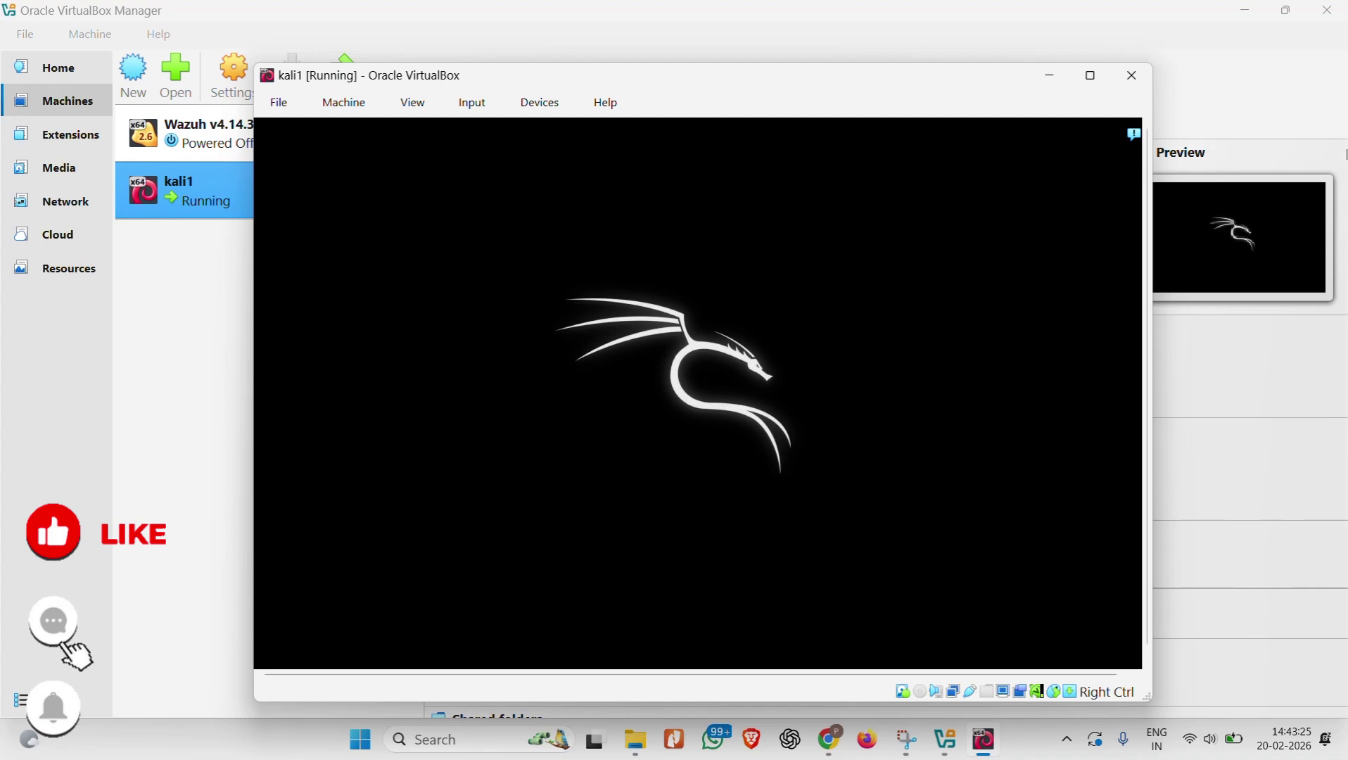
pyautogui.click(1248, 9)
pyautogui.click(1242, 8)
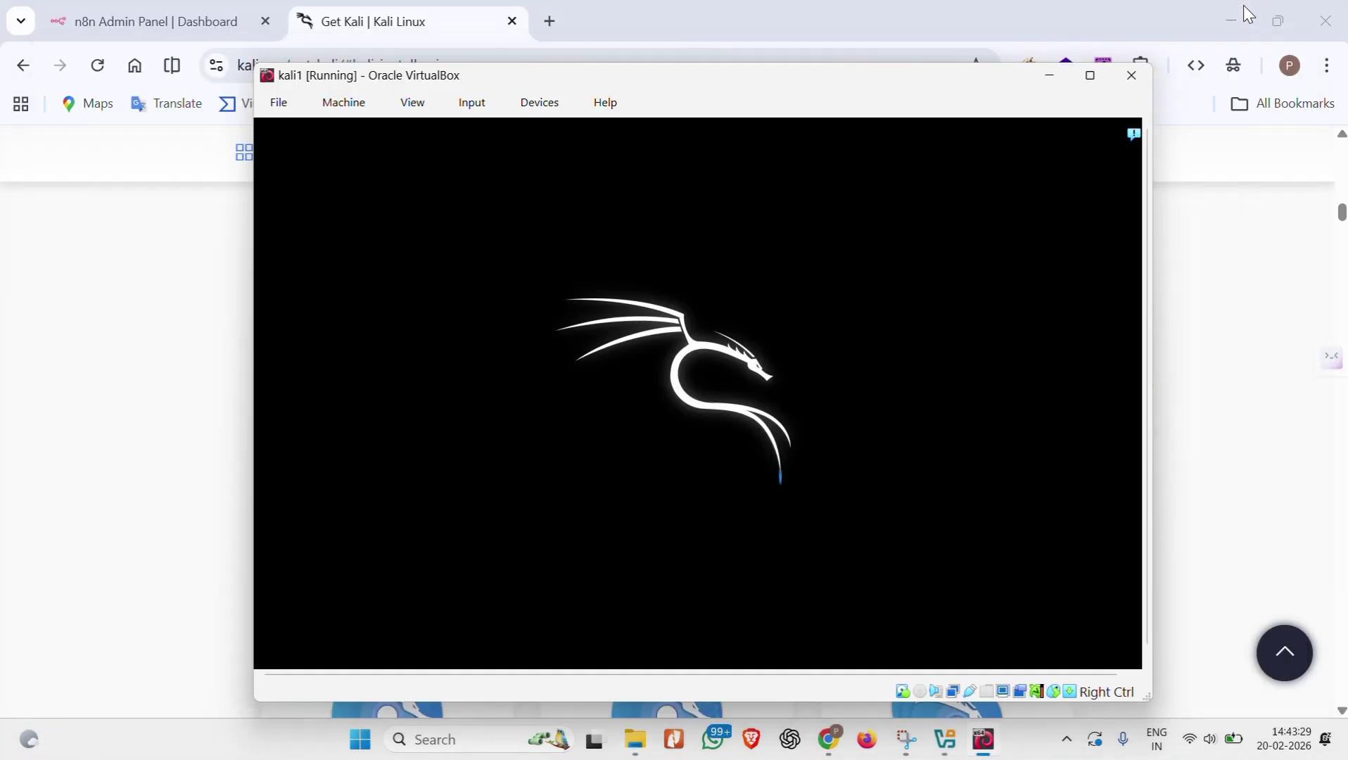
pyautogui.click(1240, 10)
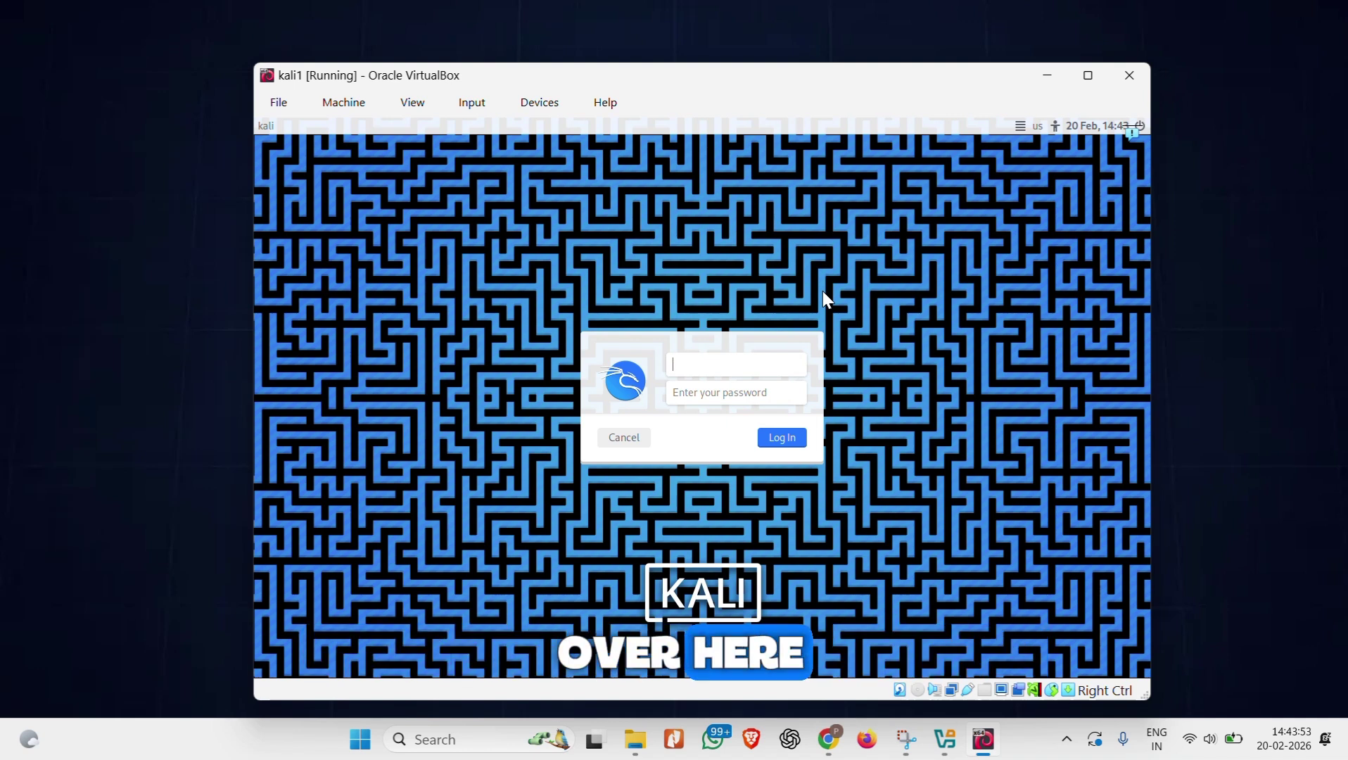
# Step: Enter the new user's username and password on the Kali login screen and sign in
pyautogui.write('parth')
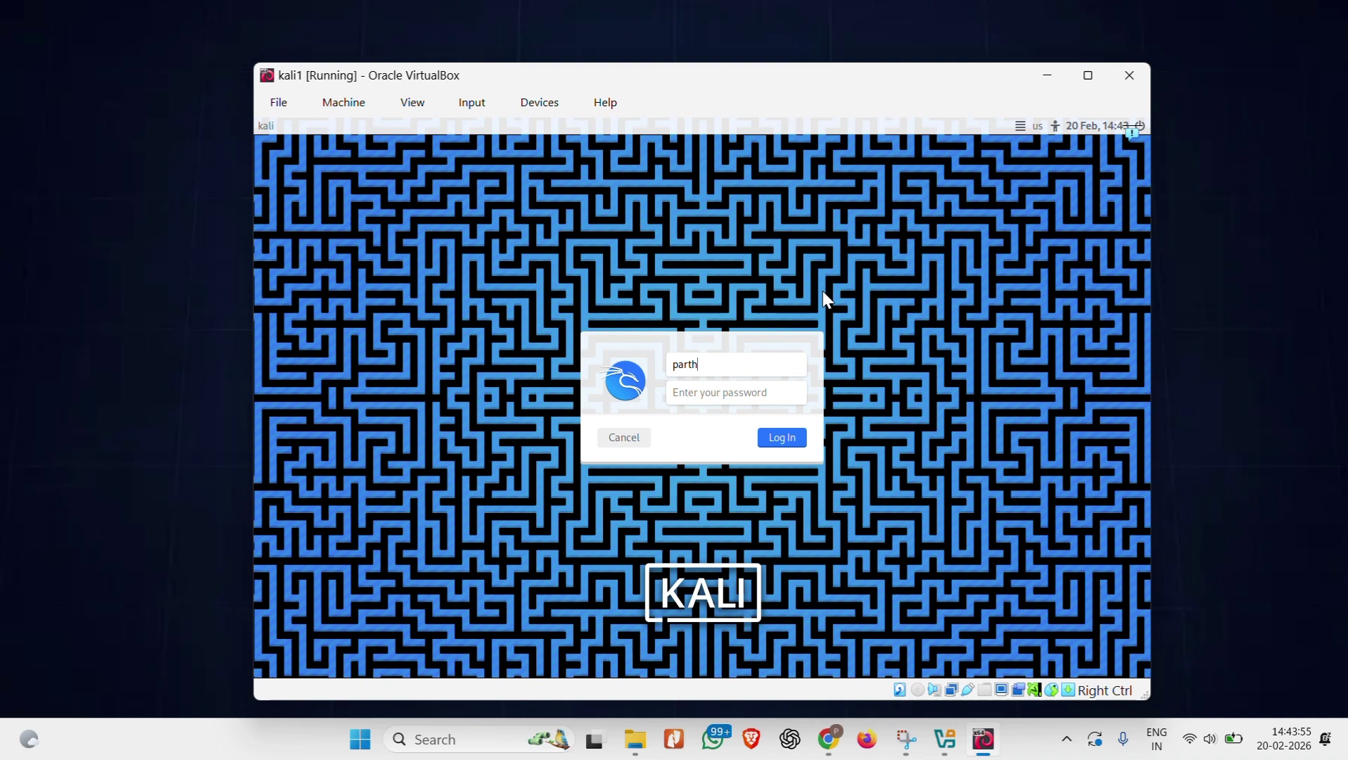
pyautogui.press('Tab')
pyautogui.write('kali')
pyautogui.press('Return')
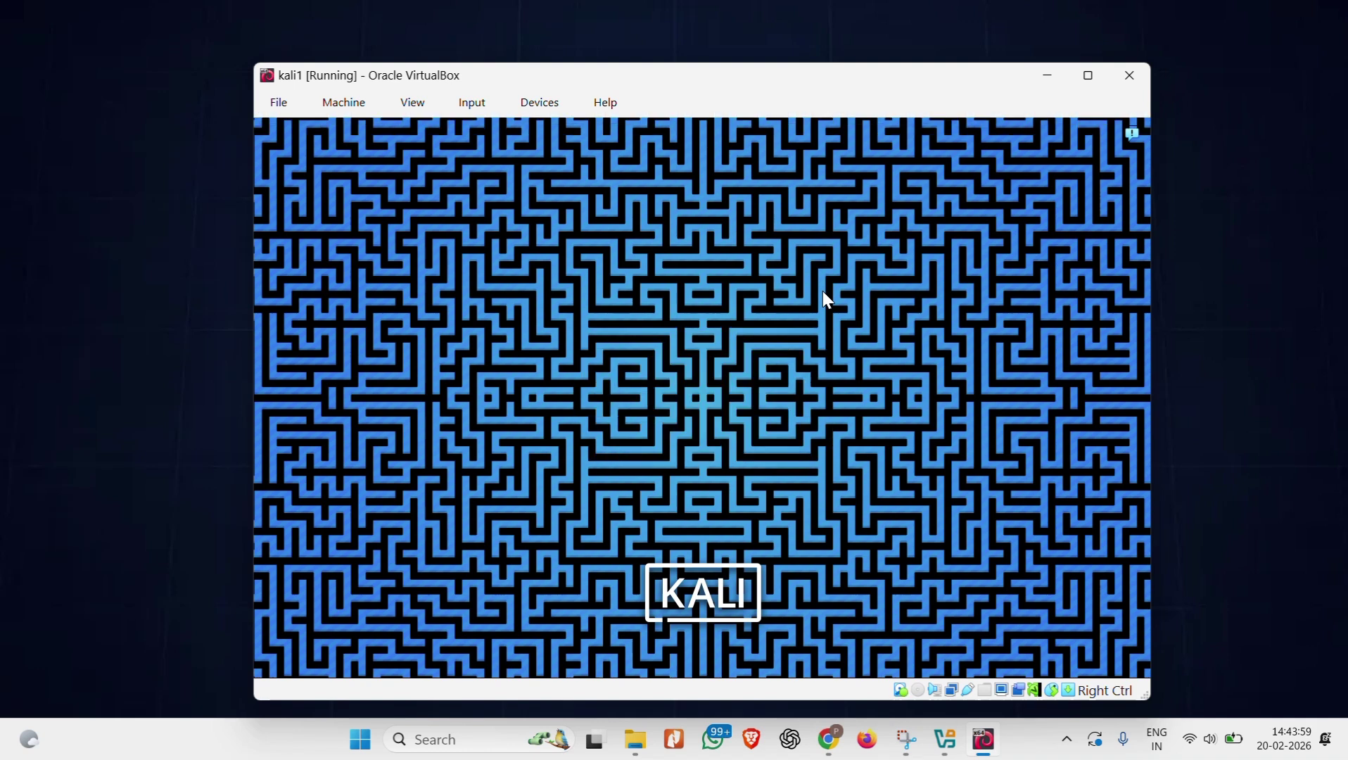